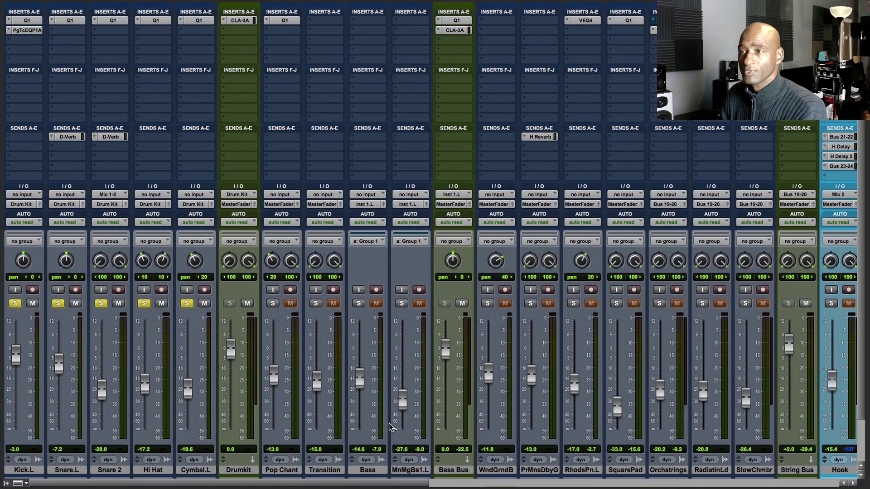
Step: Play the soloed drum tracks in the Edit window from bar 7, and stop playback after listening
{"action": "key", "text": "super+equal"}
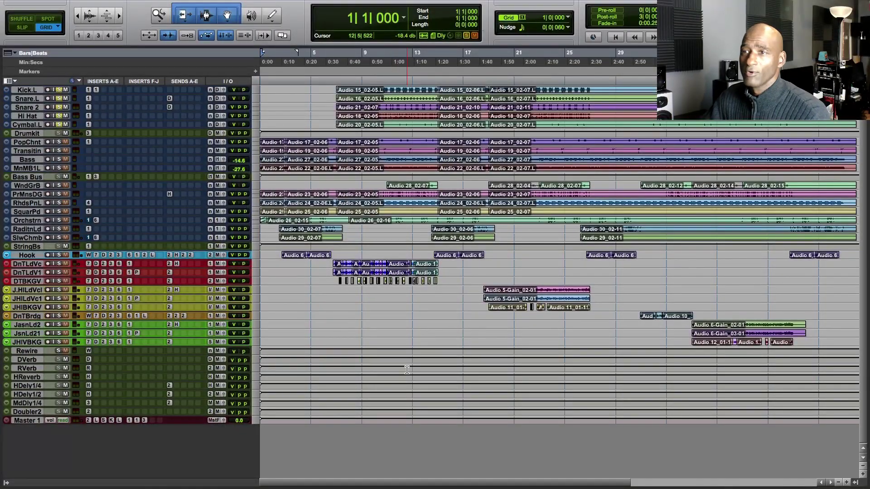
{"action": "left_click", "coordinate": [337, 52]}
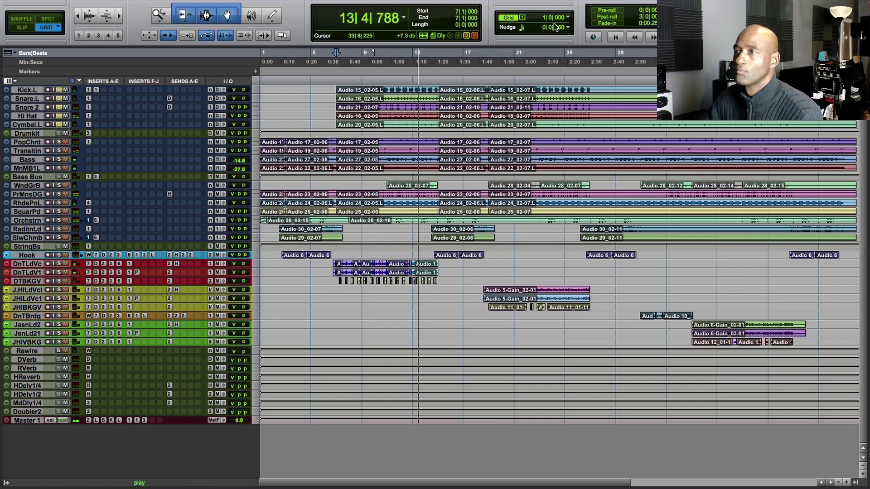
{"action": "mouse_move", "coordinate": [488, 5]}
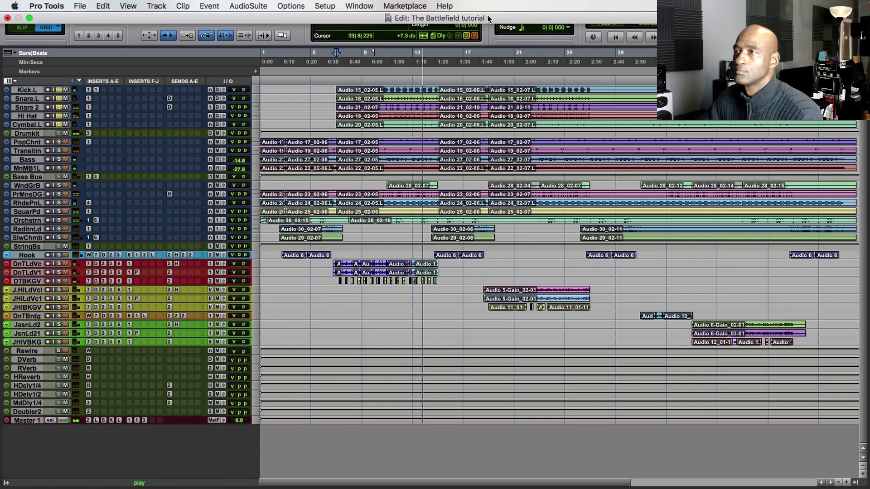
{"action": "key", "text": "space"}
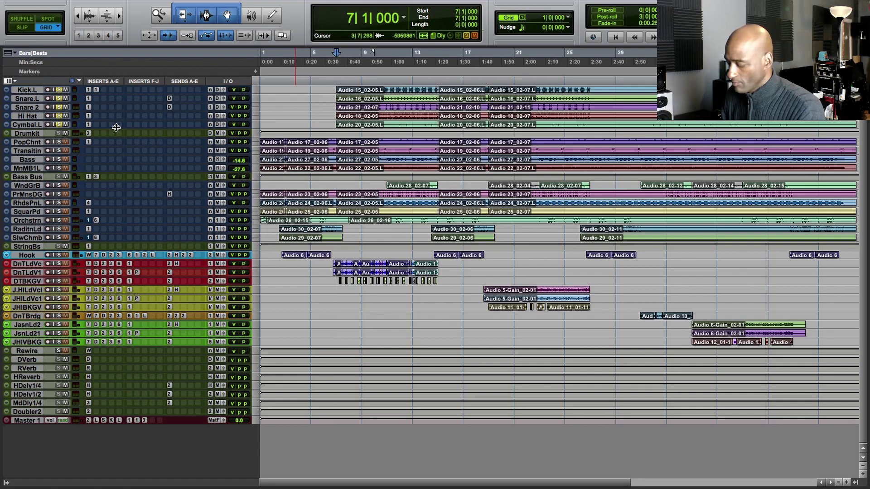
Step: Solo the grouped Bass and MnMgBs1.L tracks and play them with the drums from bar 9
{"action": "key", "text": "ctrl+equal"}
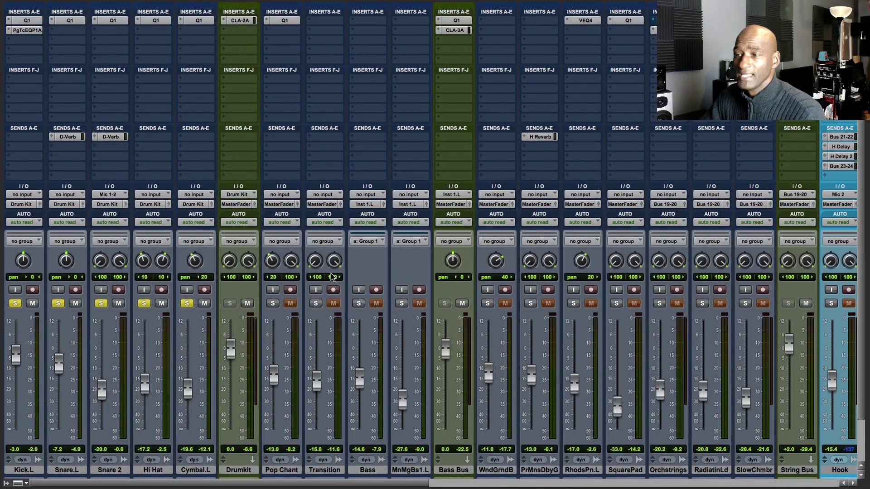
{"action": "left_click", "coordinate": [359, 304]}
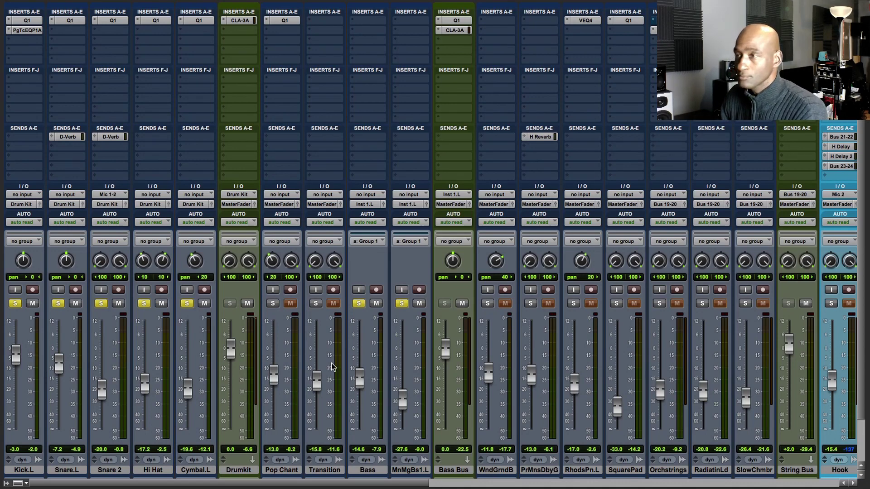
{"action": "key", "text": "super+equal"}
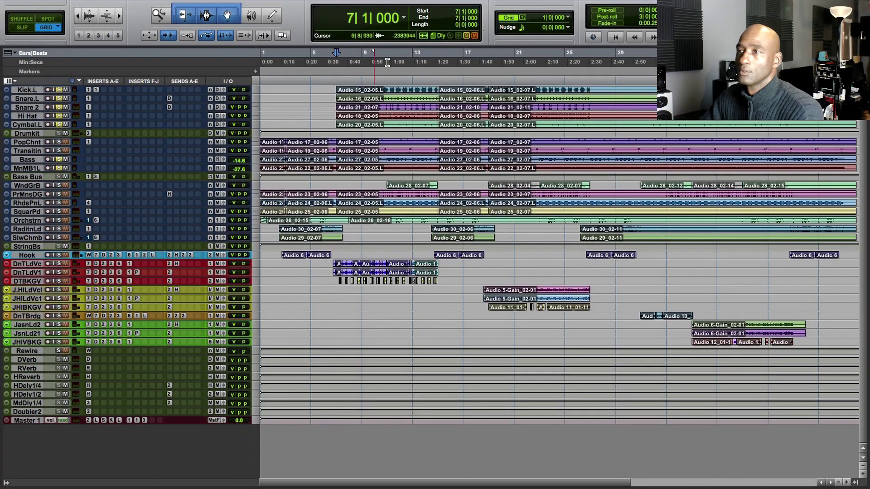
{"action": "left_click", "coordinate": [363, 52]}
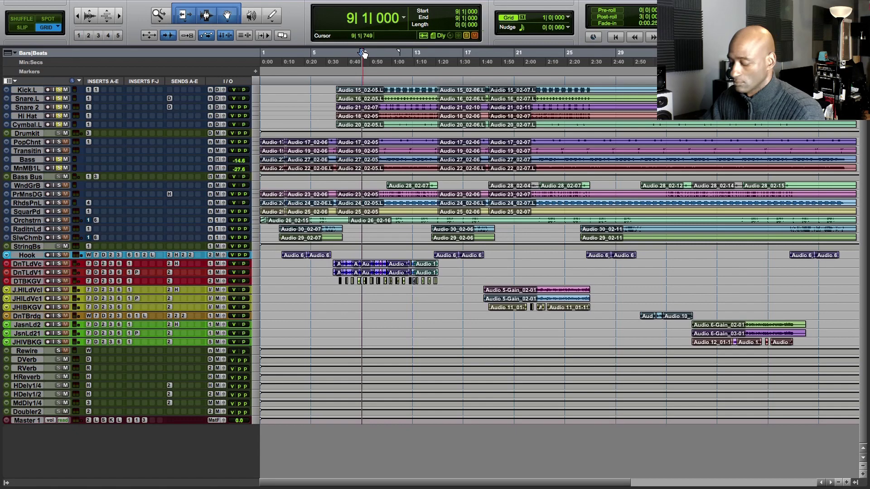
{"action": "key", "text": "space"}
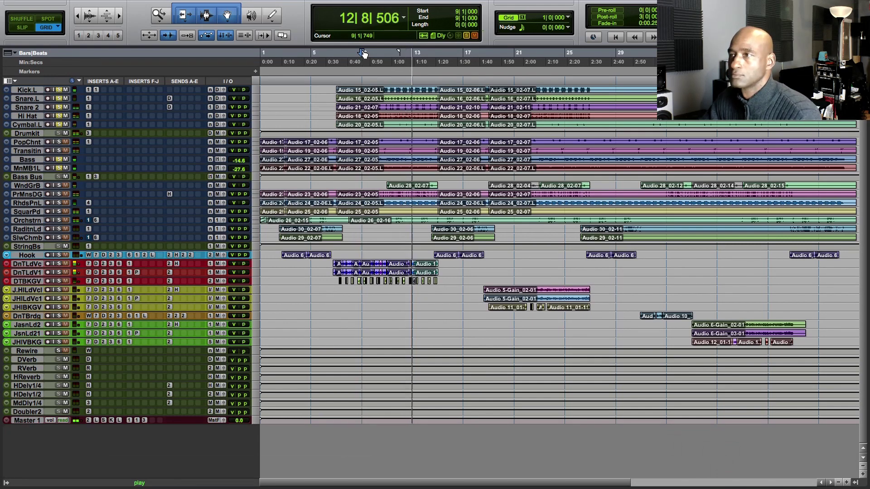
{"action": "key", "text": "space"}
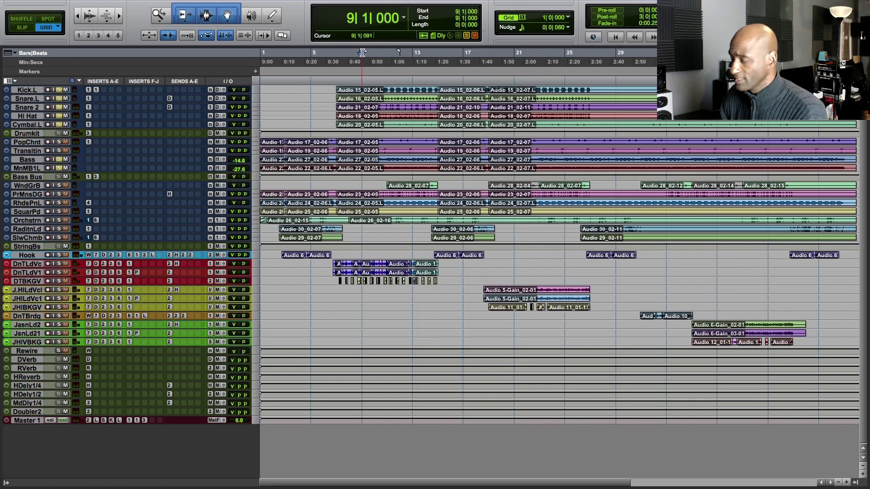
Step: Enlarge all track heights to examine the drum, Pop Chant, Transition and bass waveforms, and shrink the tracks back to the compact overview
{"action": "key", "text": "ctrl+equal"}
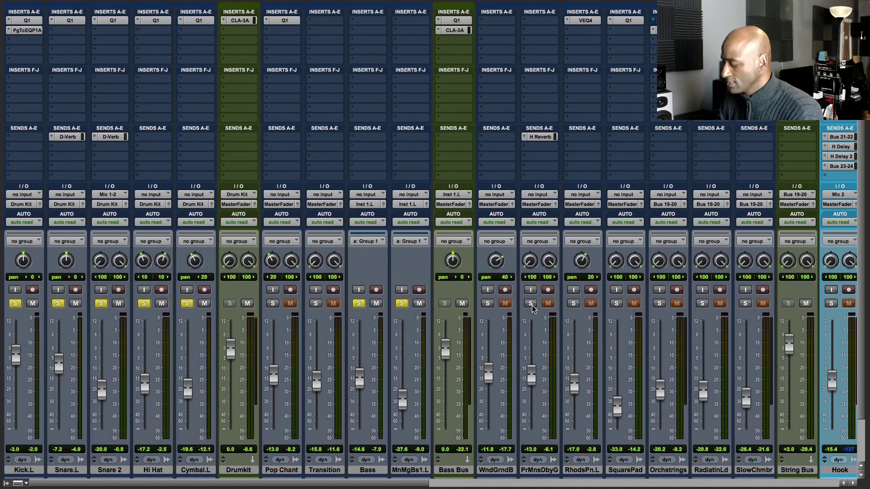
{"action": "key", "text": "super+equal"}
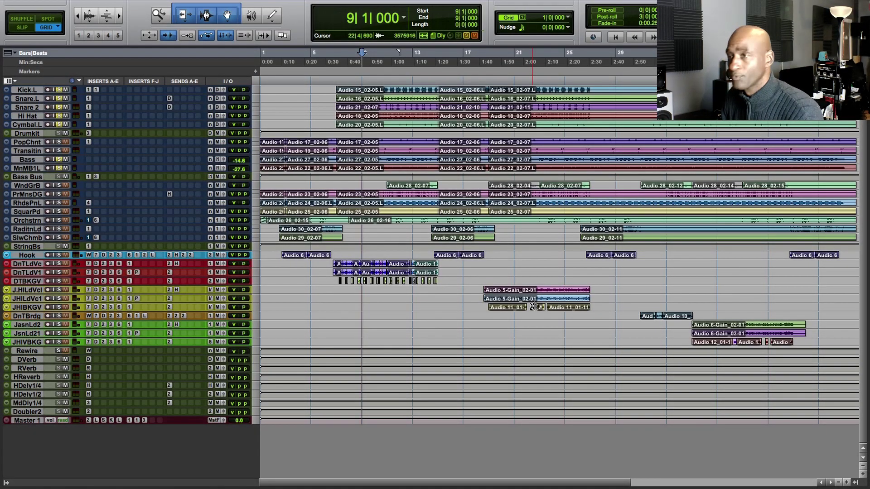
{"action": "key", "text": "ctrl+alt+Up"}
{"action": "key", "text": "ctrl+alt+Up"}
{"action": "key", "text": "ctrl+alt+Up"}
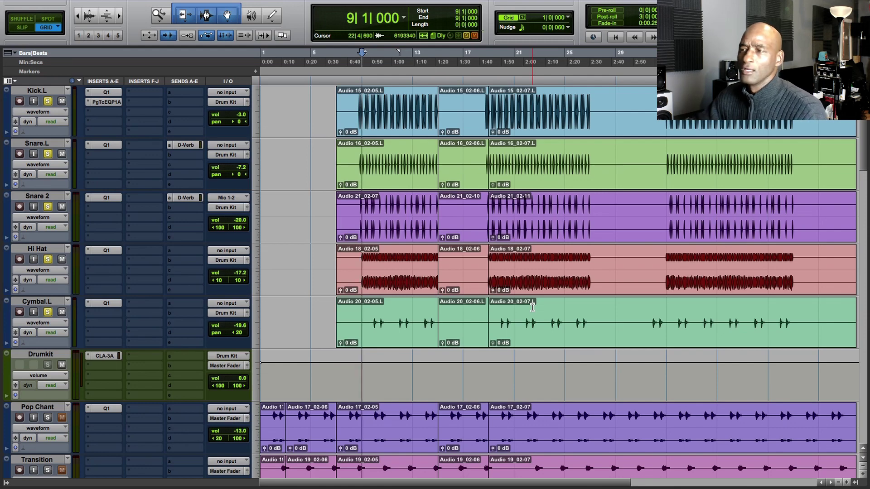
{"action": "scroll", "coordinate": [530, 333], "scroll_direction": "down", "scroll_amount": 3}
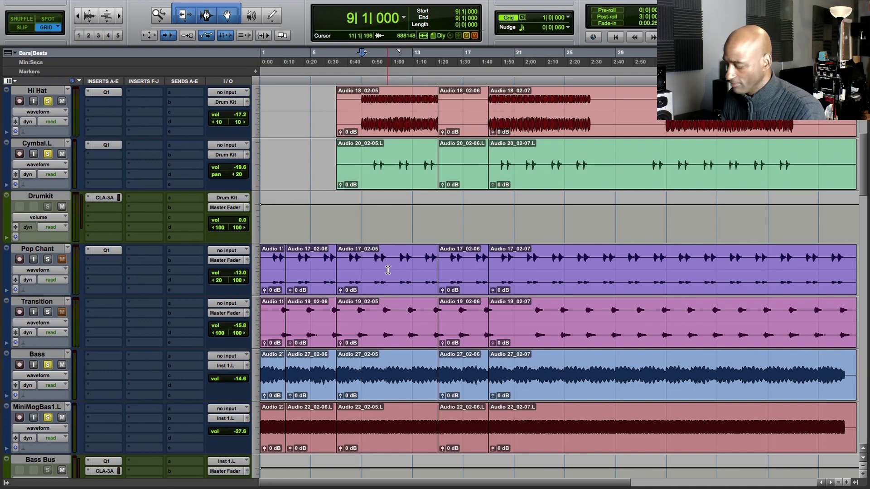
{"action": "key", "text": "ctrl+Up"}
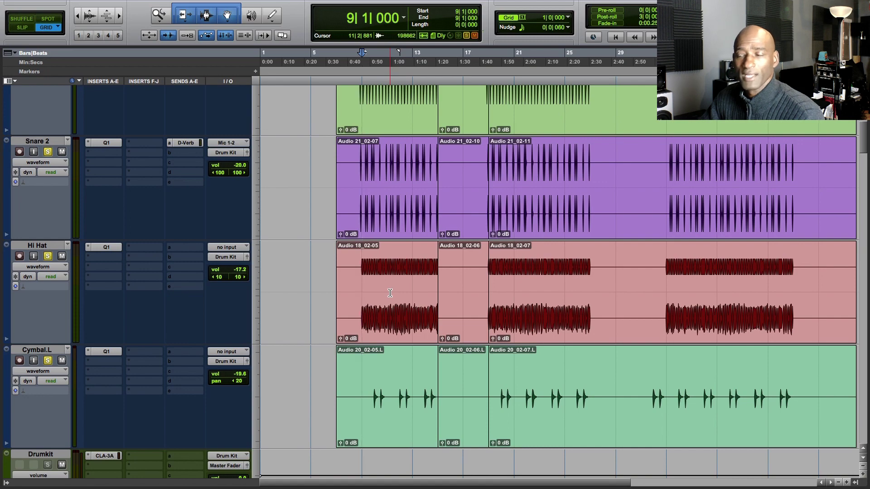
{"action": "scroll", "coordinate": [392, 299], "scroll_direction": "up", "scroll_amount": 3}
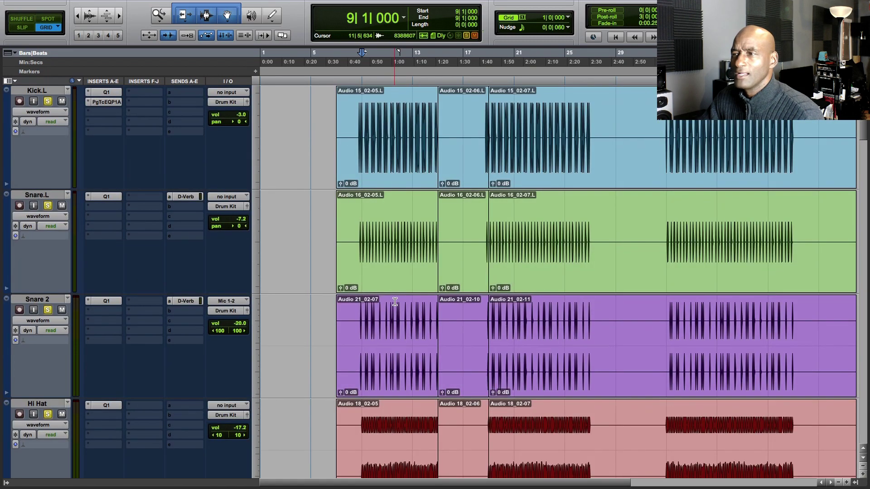
{"action": "scroll", "coordinate": [394, 302], "scroll_direction": "down", "scroll_amount": 10}
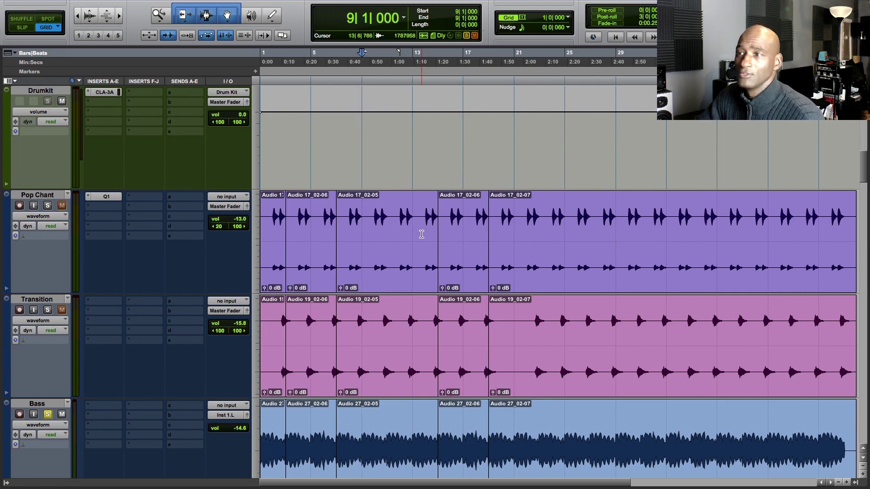
{"action": "scroll", "coordinate": [428, 228], "scroll_direction": "down", "scroll_amount": 8}
{"action": "scroll", "coordinate": [423, 238], "scroll_direction": "down", "scroll_amount": 2}
{"action": "scroll", "coordinate": [424, 237], "scroll_direction": "up", "scroll_amount": 2}
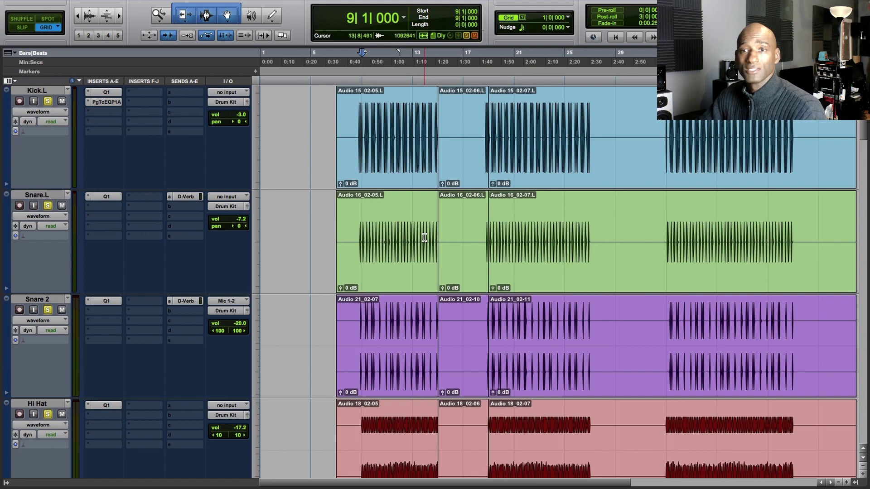
{"action": "scroll", "coordinate": [423, 237], "scroll_direction": "down", "scroll_amount": 4}
{"action": "scroll", "coordinate": [397, 240], "scroll_direction": "up", "scroll_amount": 4}
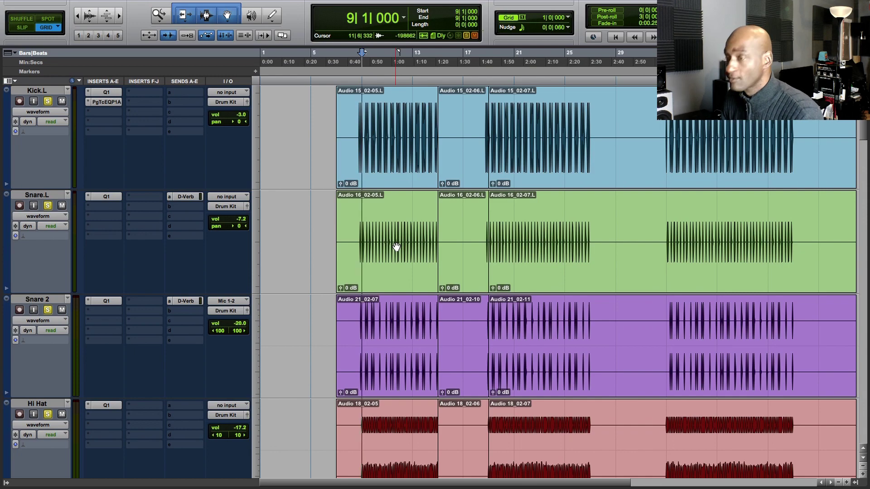
{"action": "key", "text": "ctrl+alt+Down"}
{"action": "key", "text": "ctrl+alt+Down"}
{"action": "key", "text": "ctrl+alt+Down"}
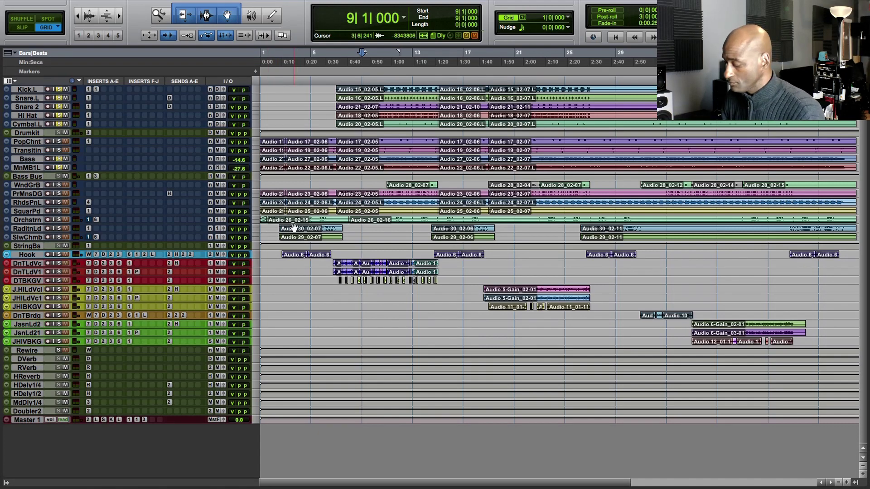
Step: Add the RhodsPn.L and PrMnsDbyG tracks to the solo selection and play the mix from bar 7
{"action": "key", "text": "ctrl+equal"}
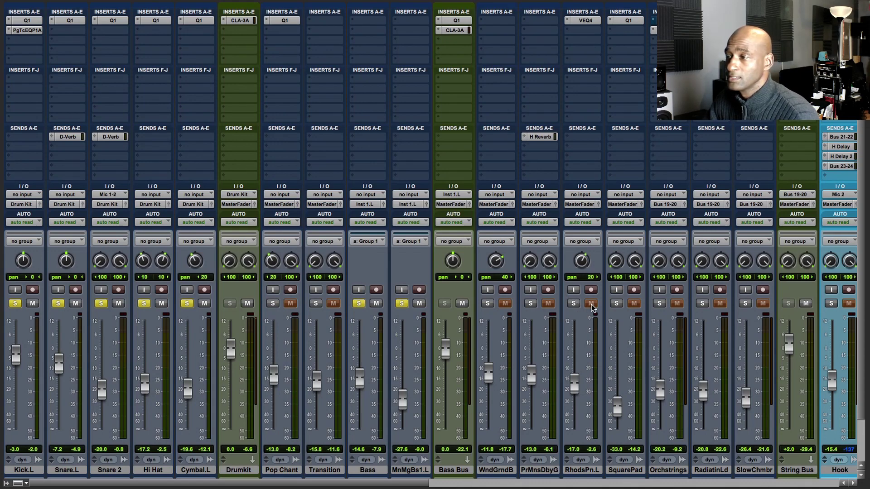
{"action": "left_click", "coordinate": [574, 303]}
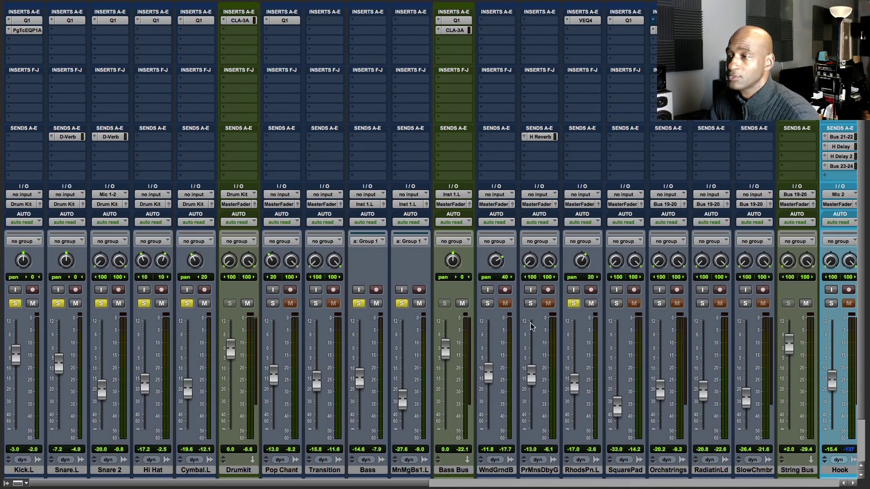
{"action": "left_click", "coordinate": [531, 303]}
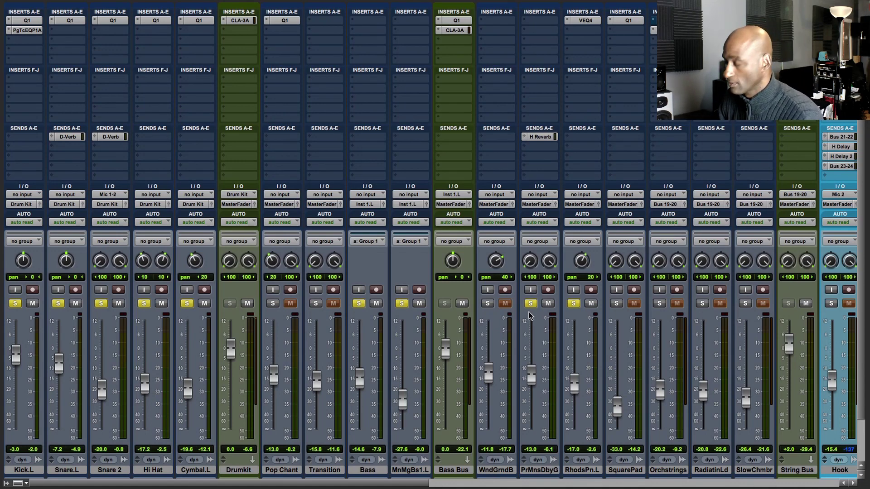
{"action": "key", "text": "ctrl+Right"}
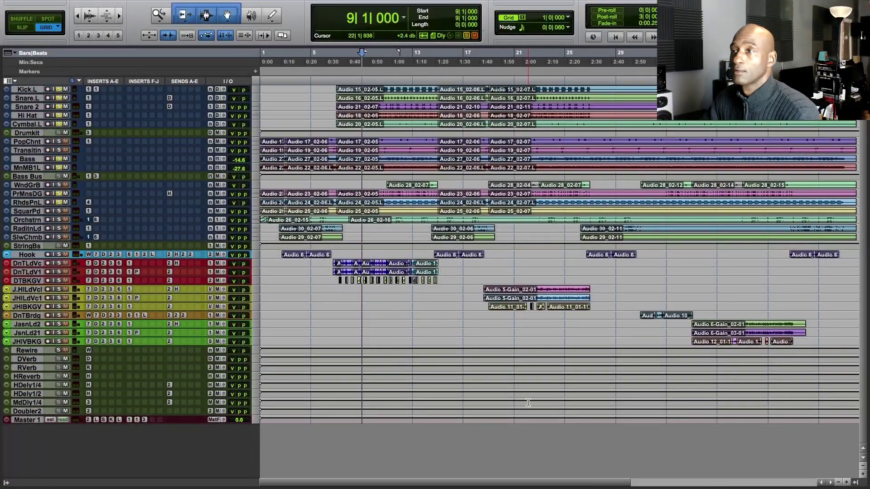
{"action": "left_click", "coordinate": [340, 57]}
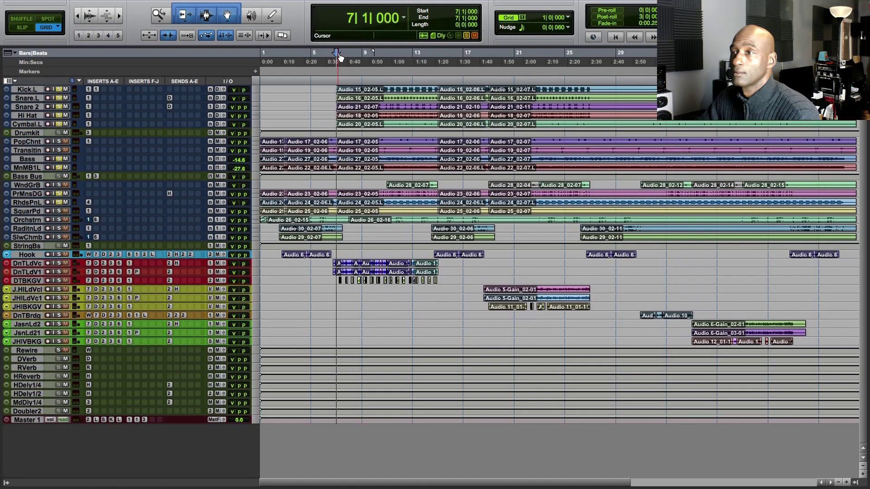
{"action": "key", "text": "space"}
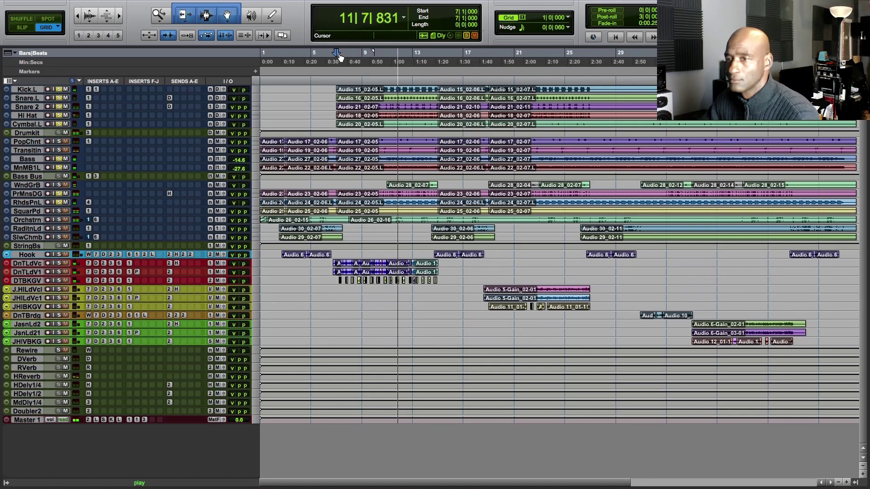
{"action": "key", "text": "space"}
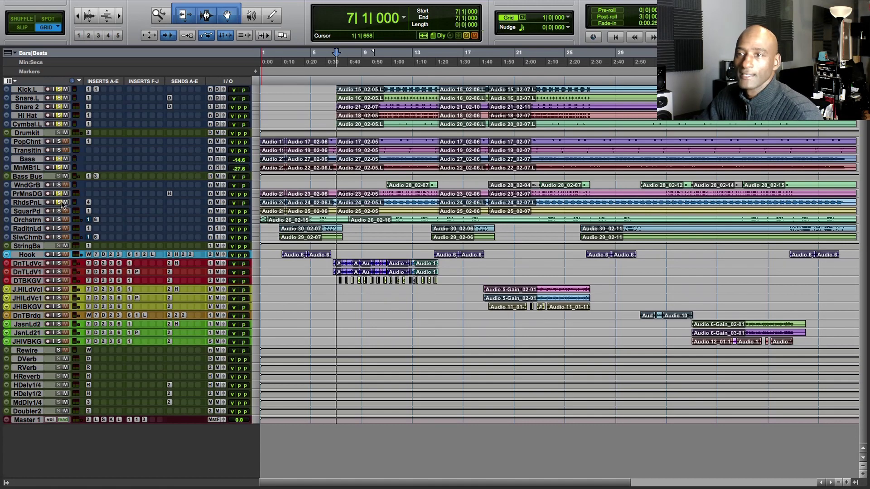
Step: Add the Pop Chant and Transition tracks to the solo selection and play the mix from bar 7
{"action": "key", "text": "ctrl+equal"}
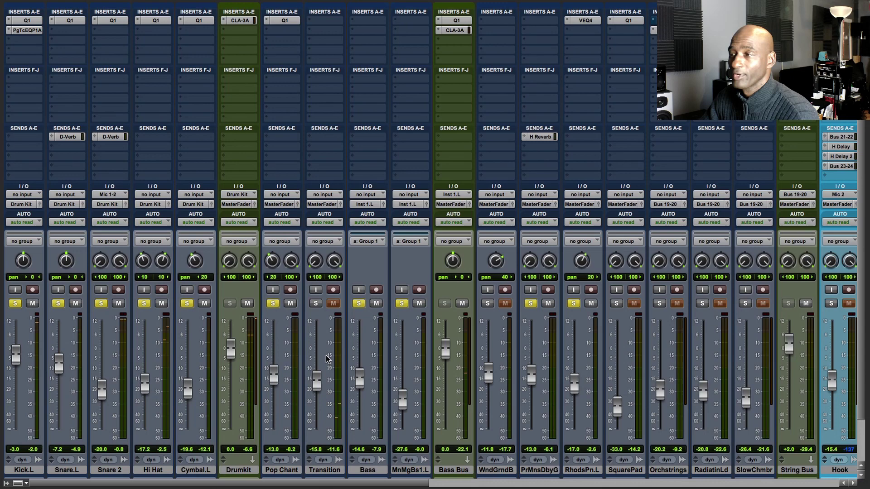
{"action": "left_click", "coordinate": [316, 304]}
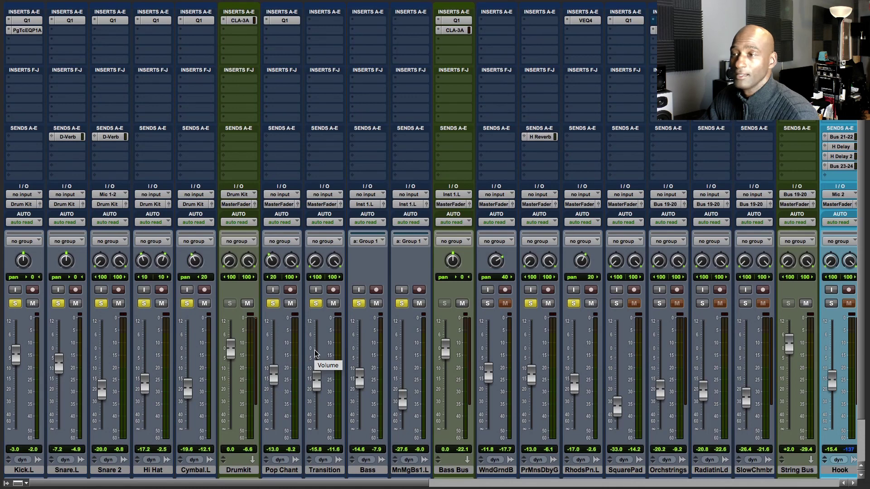
{"action": "key", "text": "space"}
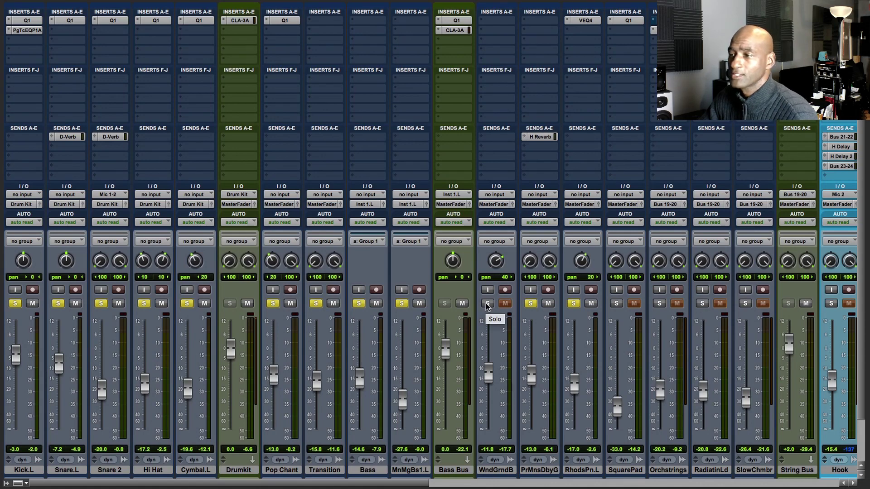
Step: Add the WndGrndB, SquarePad and Orchstrings tracks to the solo selection and play the mix from bar 10
{"action": "left_click", "coordinate": [487, 304]}
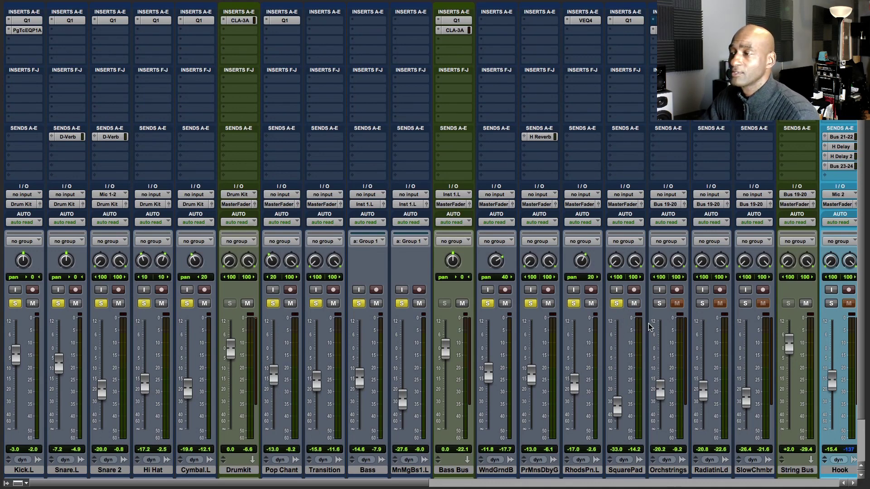
{"action": "left_click", "coordinate": [658, 304]}
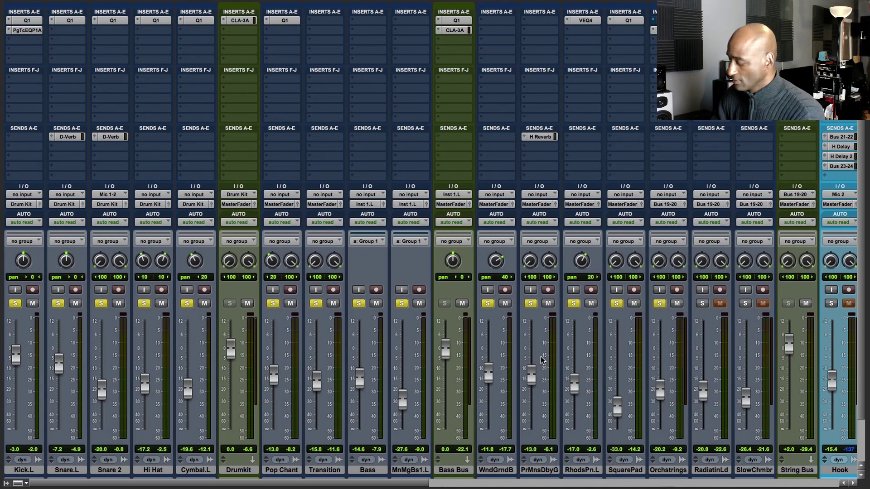
{"action": "key", "text": "super+equal"}
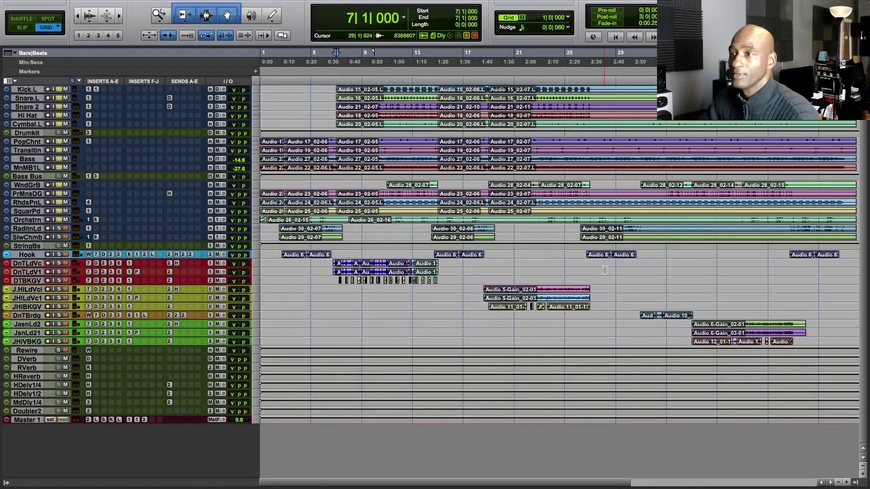
{"action": "left_click", "coordinate": [386, 54]}
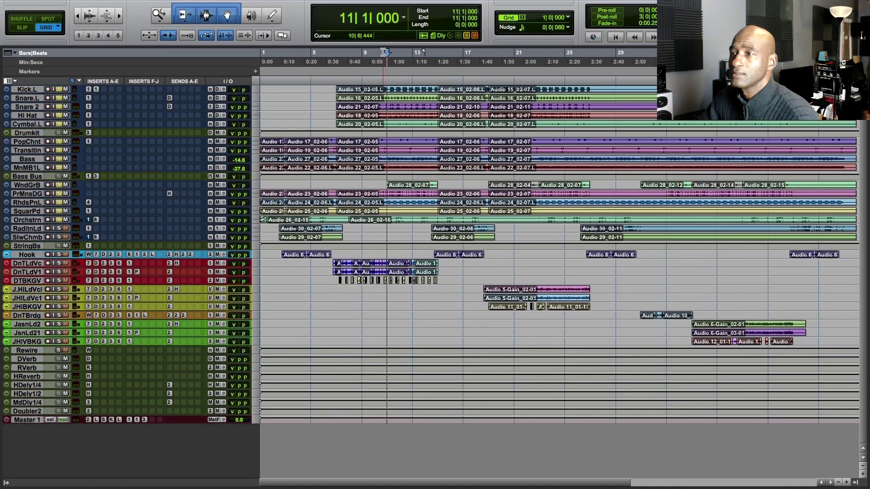
{"action": "left_click", "coordinate": [376, 53]}
{"action": "key", "text": "space"}
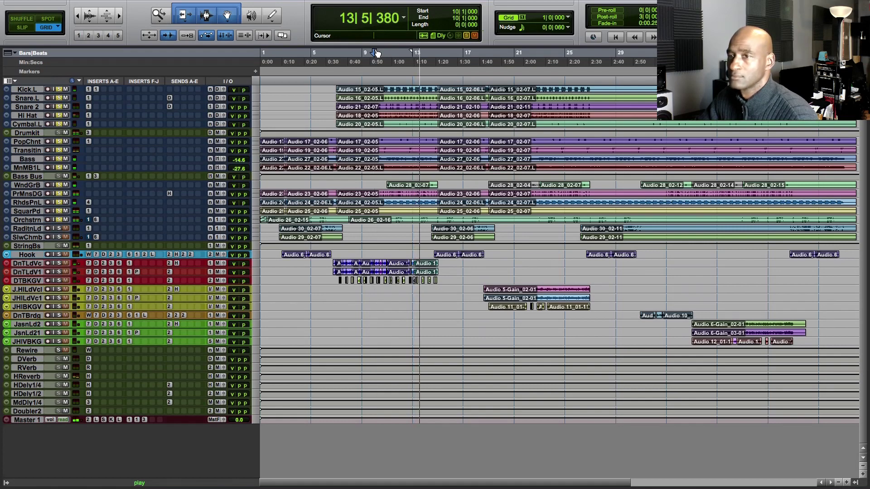
Step: Stop playback and add the RadiatinLd and SlowChmbr tracks to the solo selection in the mixer
{"action": "key", "text": "space"}
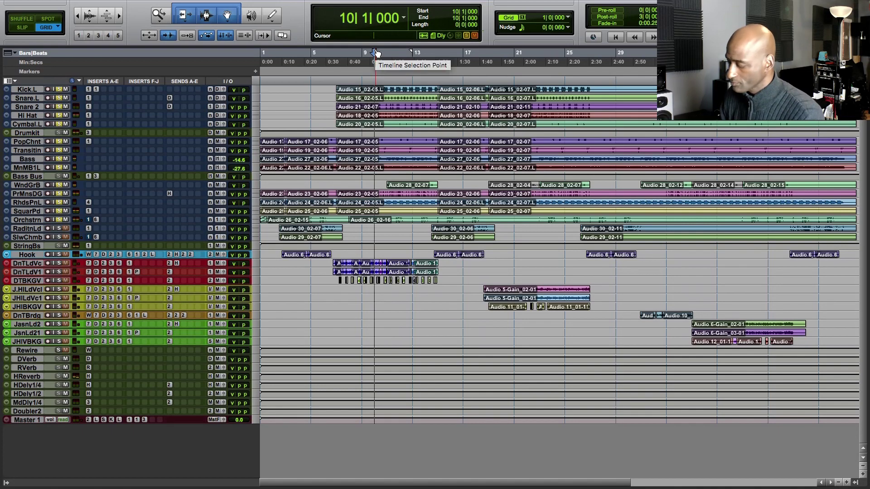
{"action": "key", "text": "ctrl+equal"}
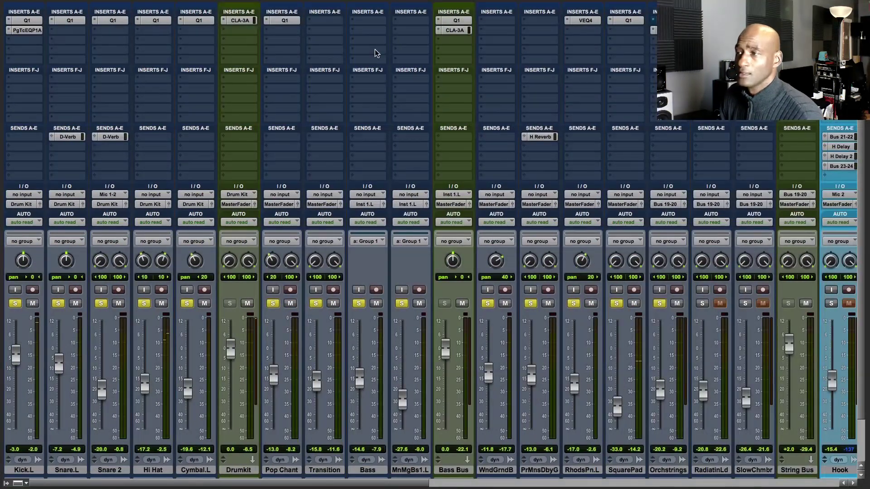
{"action": "left_click", "coordinate": [702, 304]}
{"action": "left_click", "coordinate": [746, 303]}
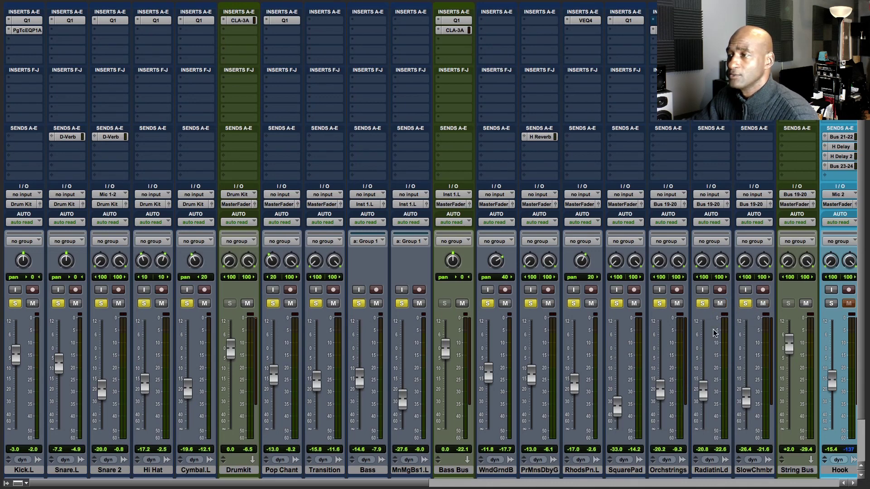
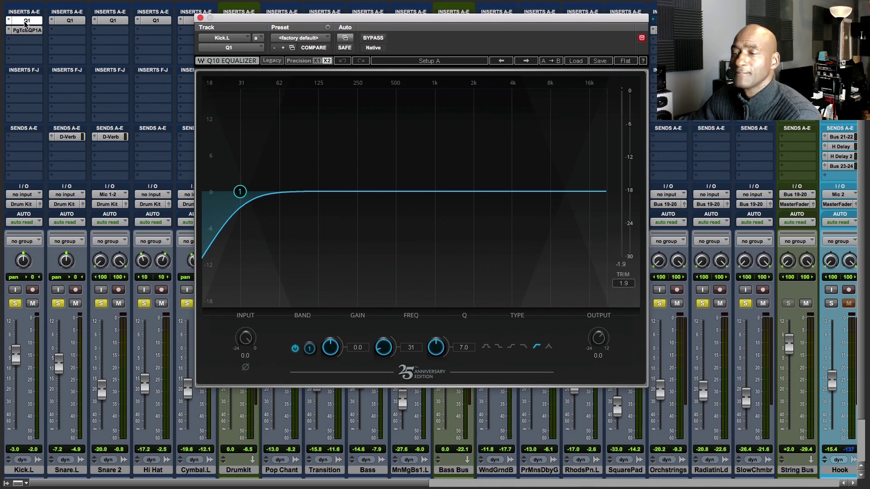
Step: Review the Kick.L track's Q1 high-pass EQ and its PuigTec EQP1A settings, closing each plug-in
{"action": "left_click", "coordinate": [200, 18]}
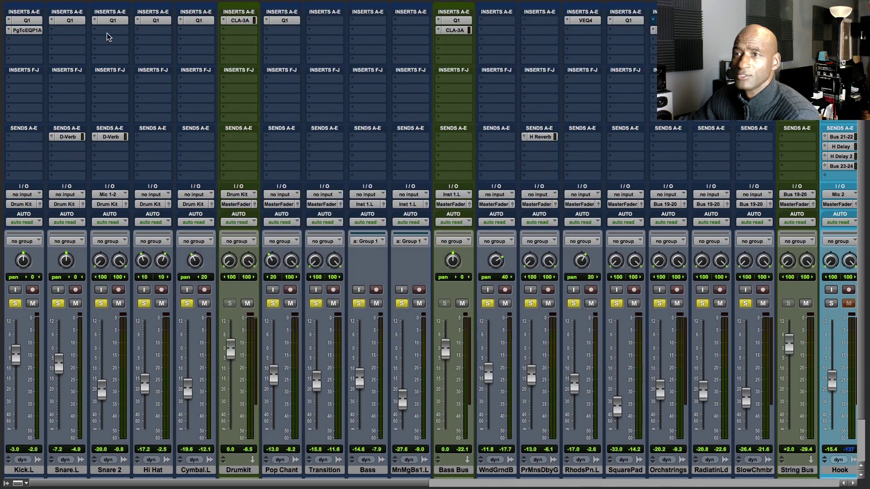
{"action": "left_click", "coordinate": [39, 32]}
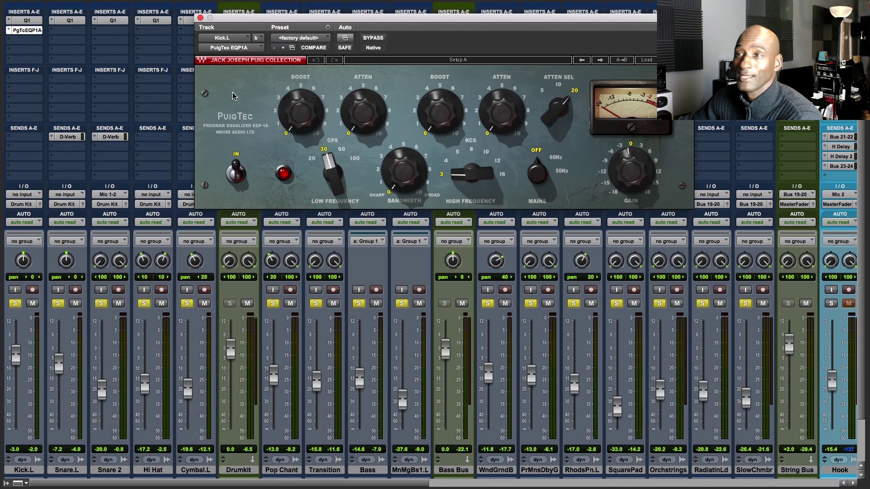
{"action": "left_click", "coordinate": [200, 18]}
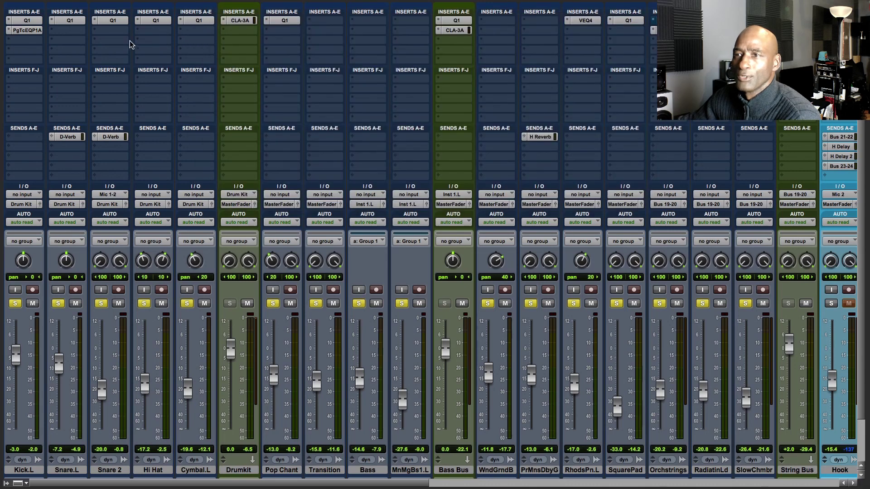
Step: Inspect the Snare.L track's Q1 equalizer and its D-Verb send level
{"action": "left_click", "coordinate": [71, 20]}
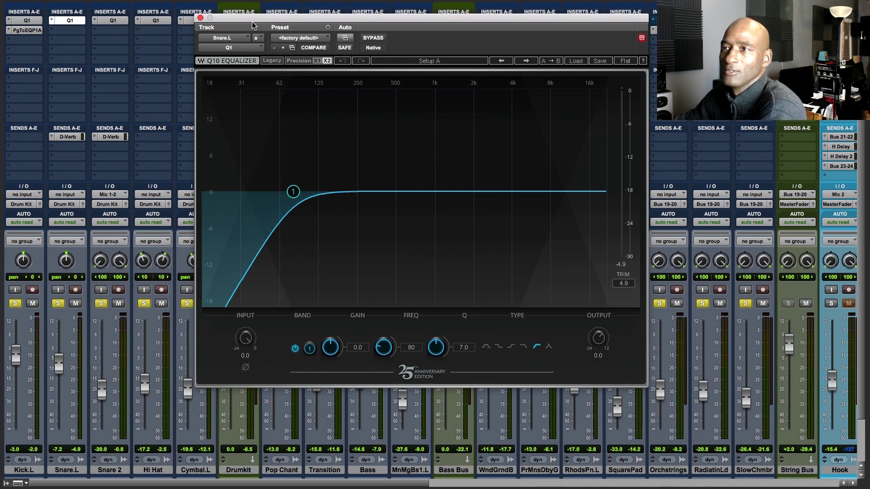
{"action": "left_click", "coordinate": [200, 18]}
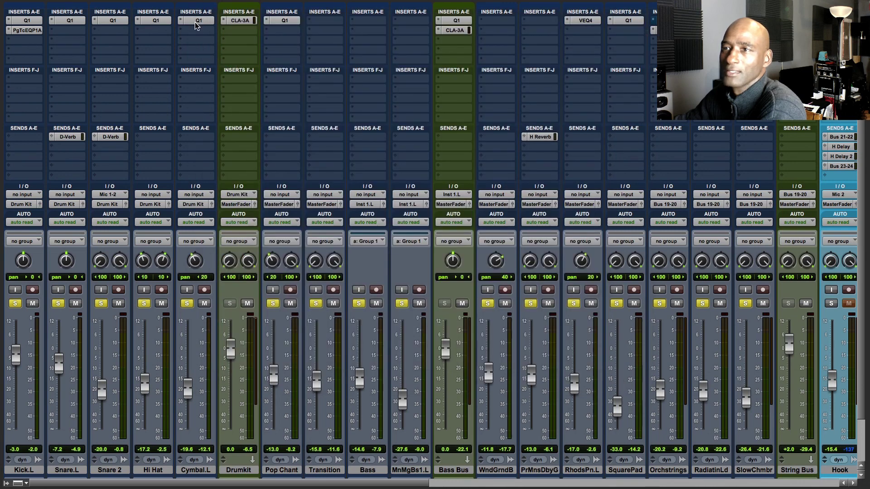
{"action": "left_click", "coordinate": [74, 137]}
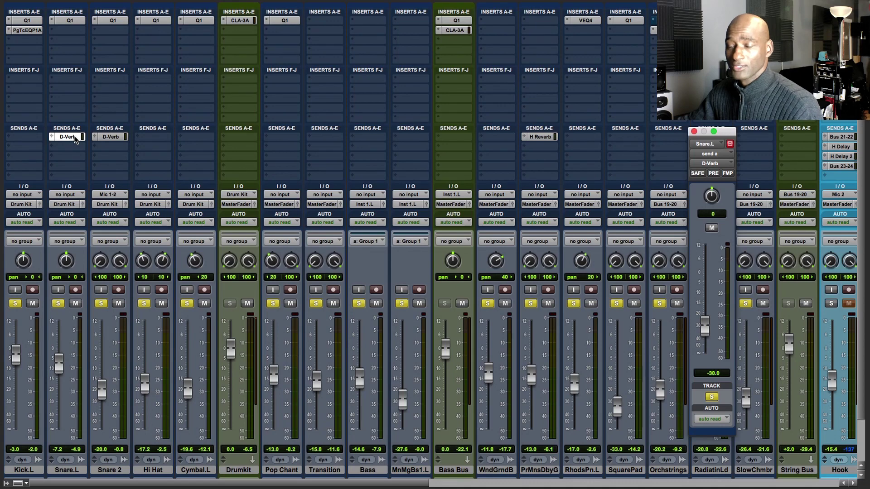
Step: Inspect the Snare 2 track's Q1 equalizer and D-Verb send level, closing both
{"action": "left_click", "coordinate": [118, 21]}
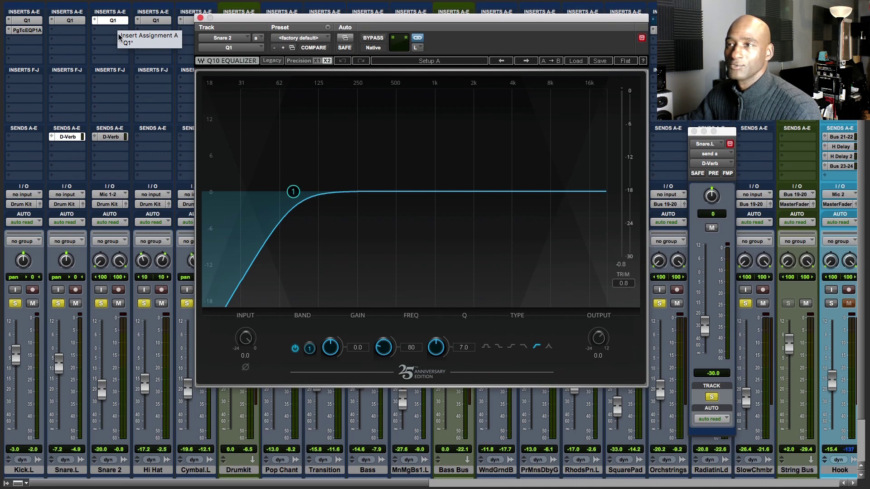
{"action": "left_click", "coordinate": [199, 18]}
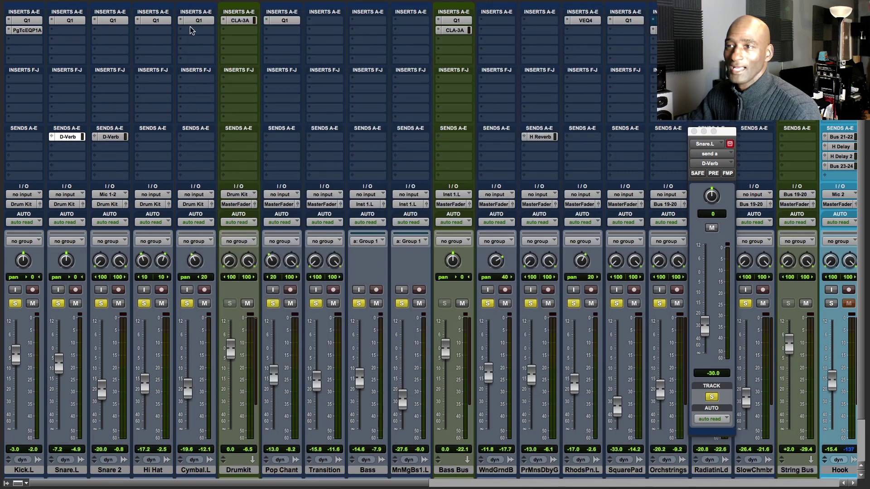
{"action": "left_click", "coordinate": [110, 137]}
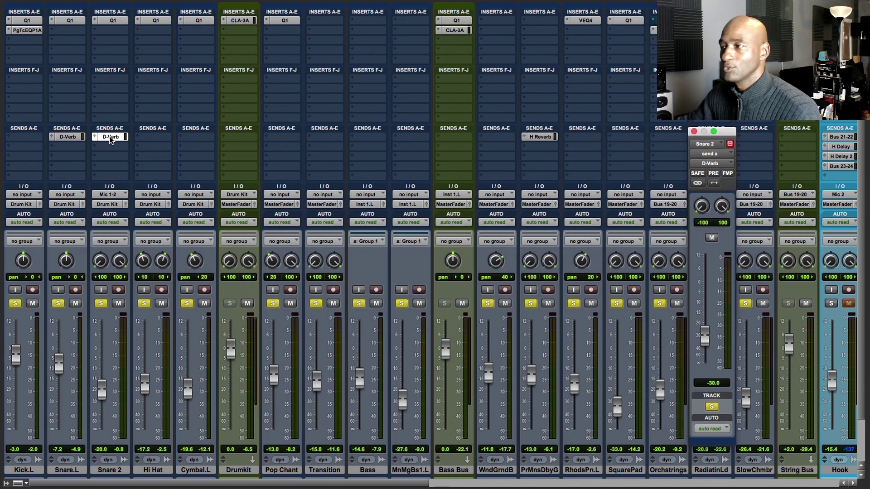
{"action": "left_click", "coordinate": [110, 137]}
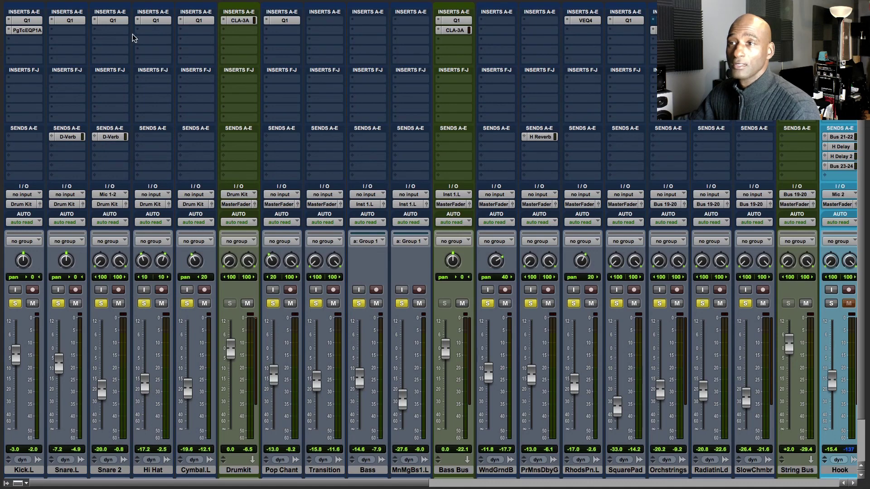
Step: Examine the Q1 low-cut settings on the Hi Hat and Cymbal.L tracks, closing each equalizer
{"action": "left_click", "coordinate": [148, 21]}
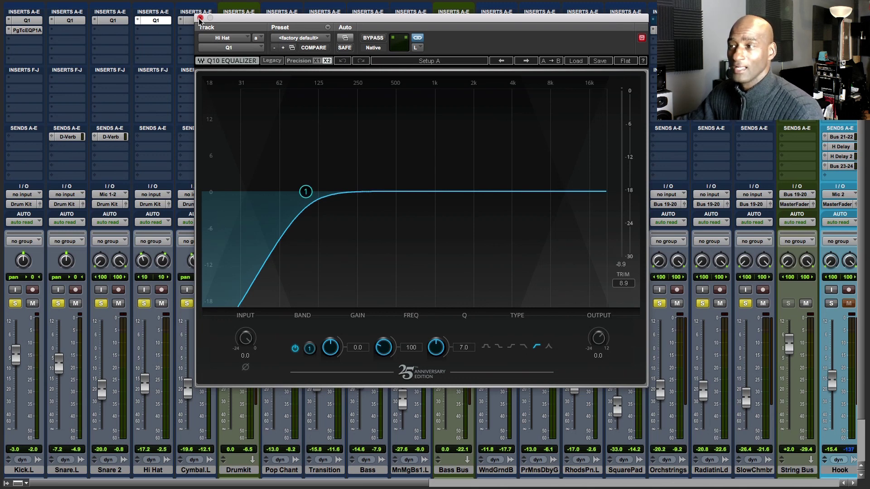
{"action": "left_click", "coordinate": [199, 18]}
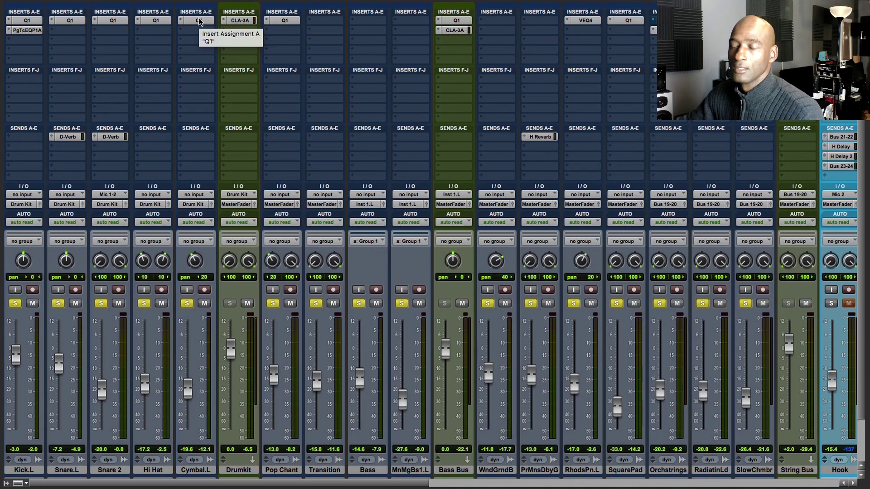
{"action": "left_click", "coordinate": [199, 21]}
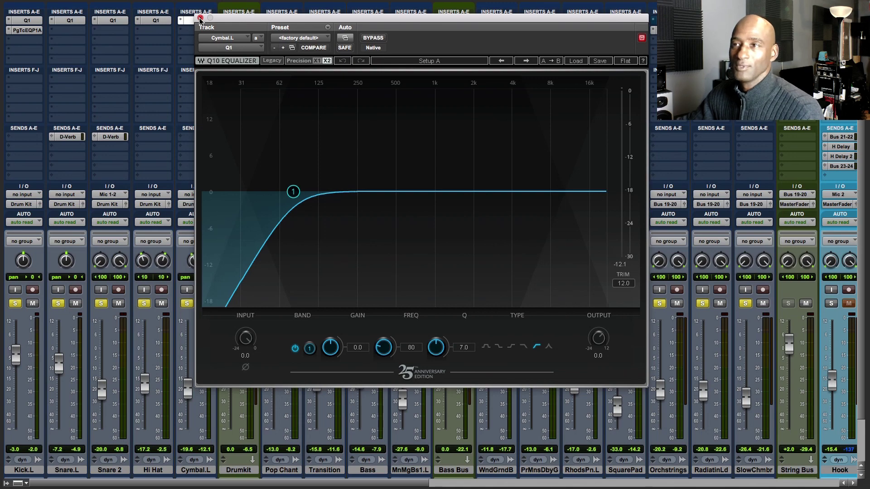
{"action": "left_click", "coordinate": [200, 19]}
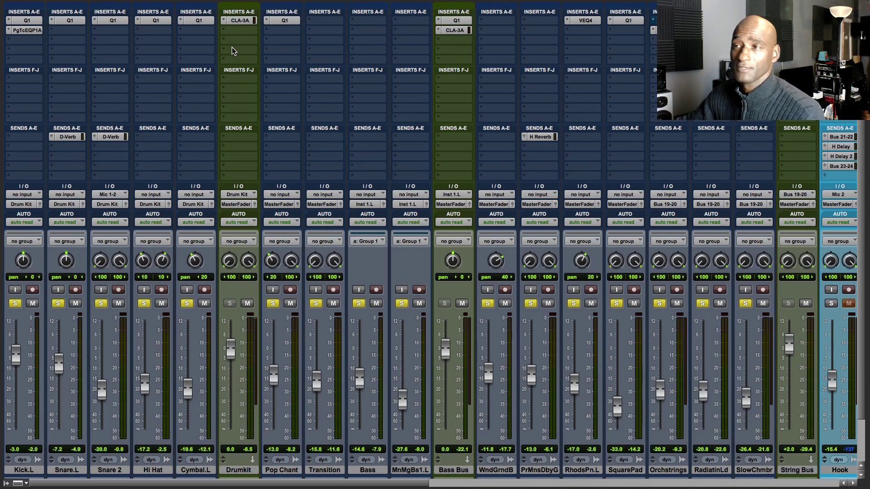
Step: Review the CLA-3A compressor on the Drumkit bus and the Q1 equalizer on Pop Chant
{"action": "left_click", "coordinate": [239, 21]}
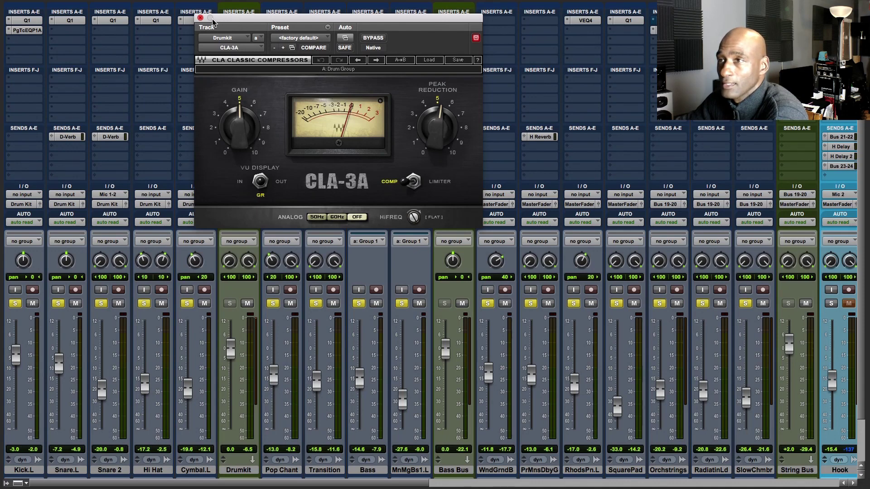
{"action": "left_click", "coordinate": [200, 18]}
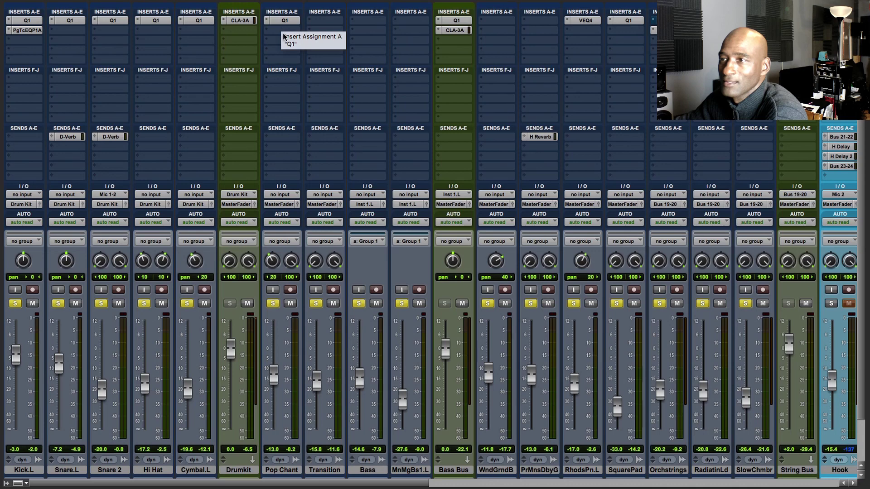
{"action": "left_click", "coordinate": [284, 21]}
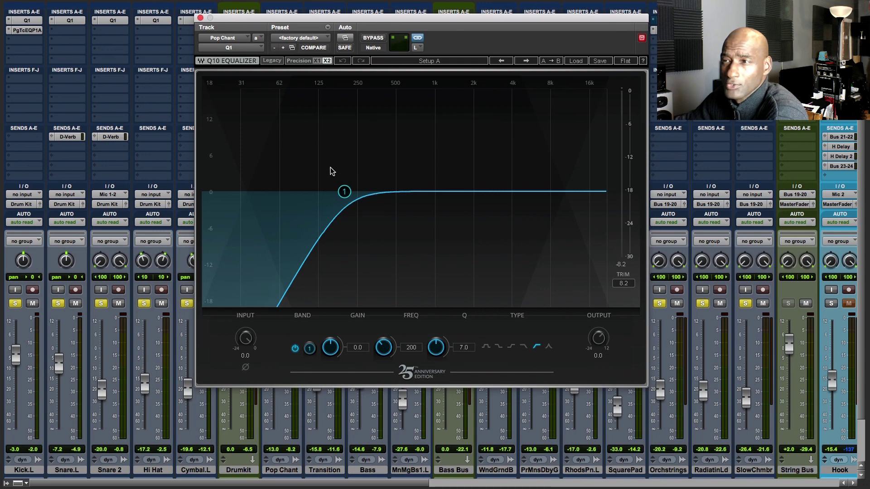
{"action": "left_click", "coordinate": [201, 18]}
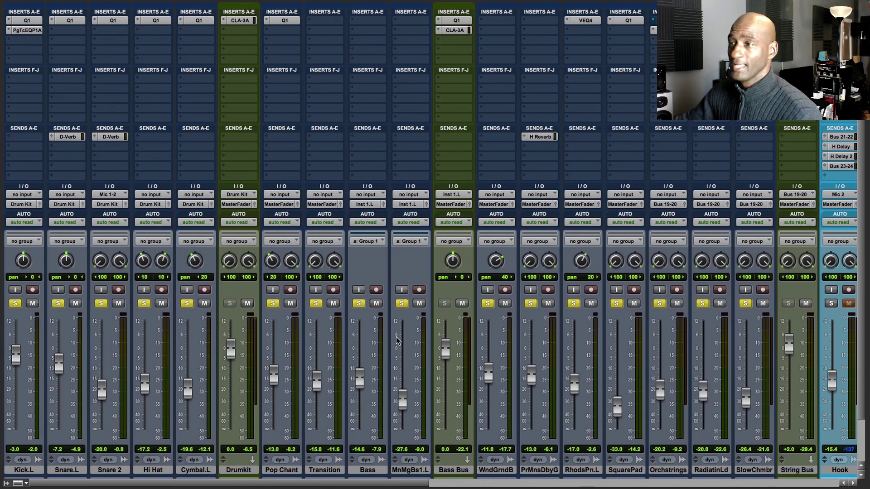
Step: Examine the Bass Bus processing by viewing its Q1 equalizer and CLA-3A compressor settings
{"action": "left_click", "coordinate": [454, 21]}
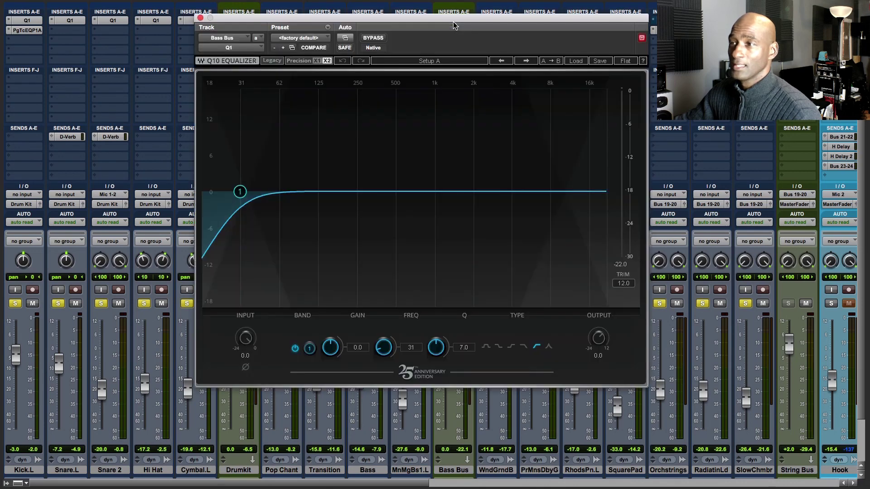
{"action": "left_click", "coordinate": [200, 18]}
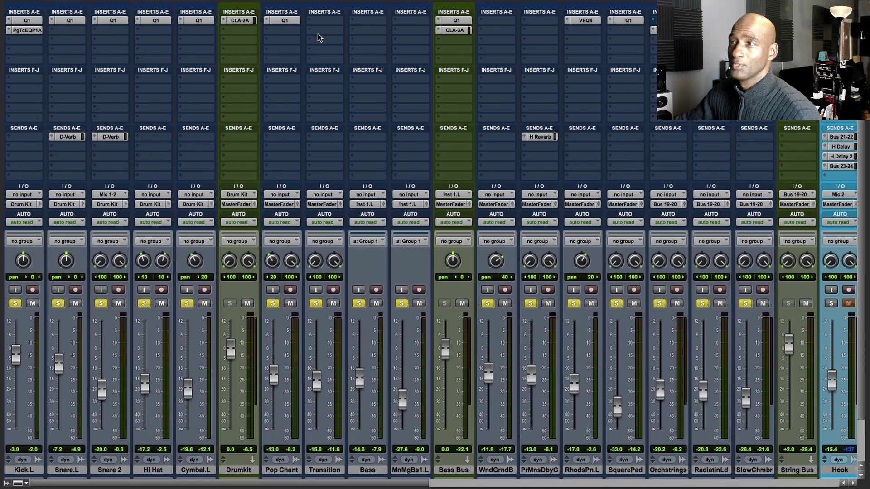
{"action": "left_click", "coordinate": [453, 31]}
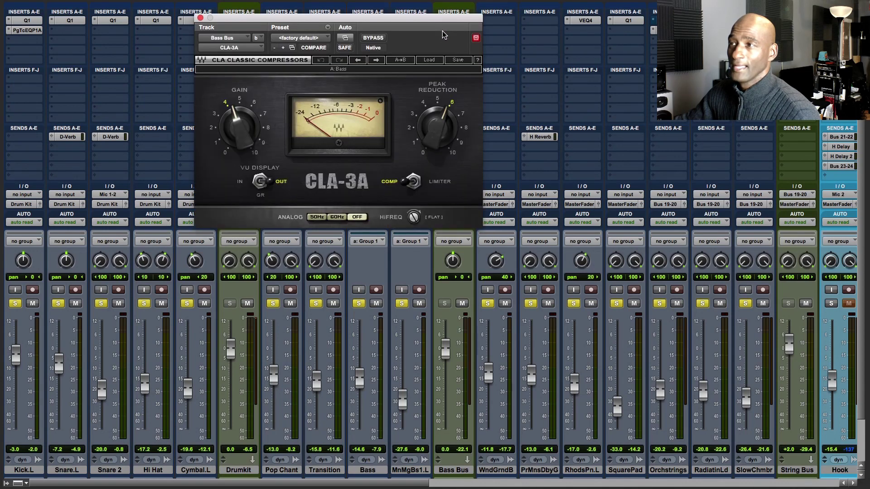
{"action": "left_click", "coordinate": [200, 18]}
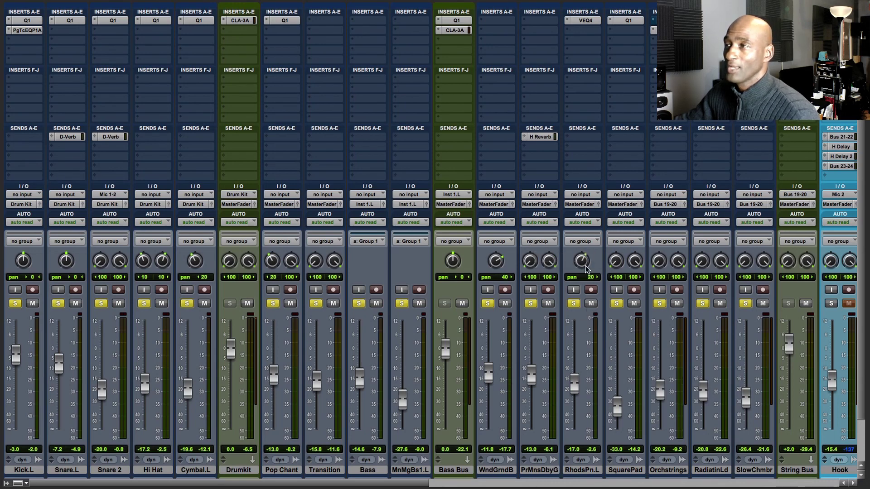
Step: Inspect the VEQ4 settings on the RhodsPn.L track and the Q1 low cut on SquarePad
{"action": "left_click", "coordinate": [588, 21]}
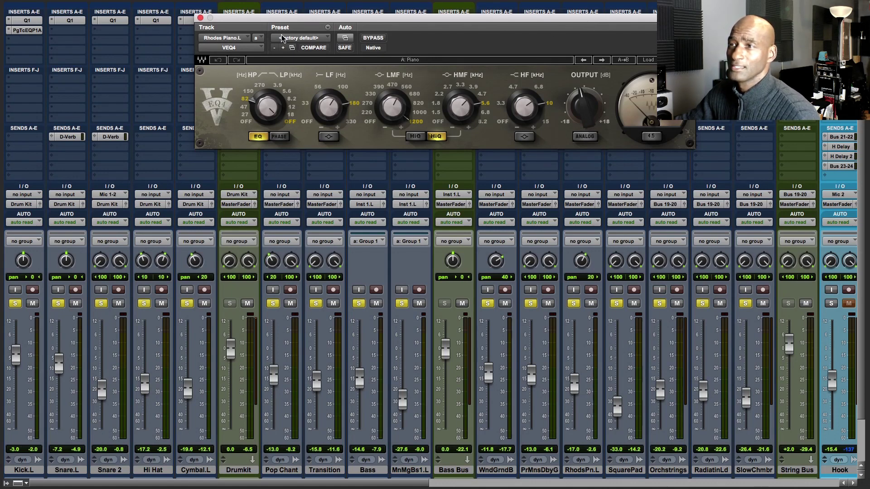
{"action": "left_click", "coordinate": [200, 18]}
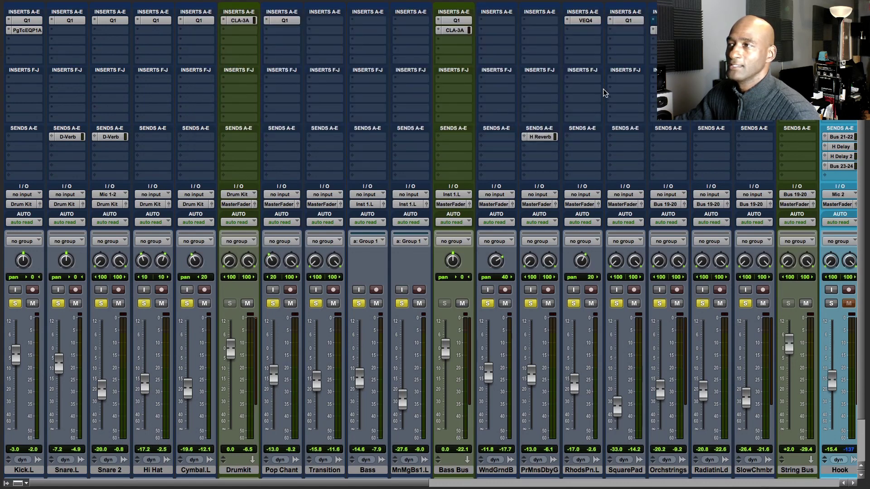
{"action": "left_click", "coordinate": [590, 22]}
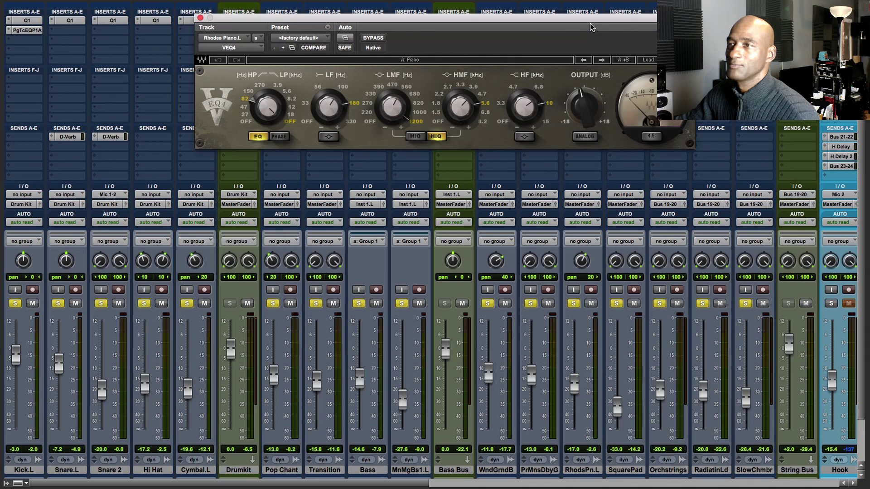
{"action": "left_click", "coordinate": [200, 18]}
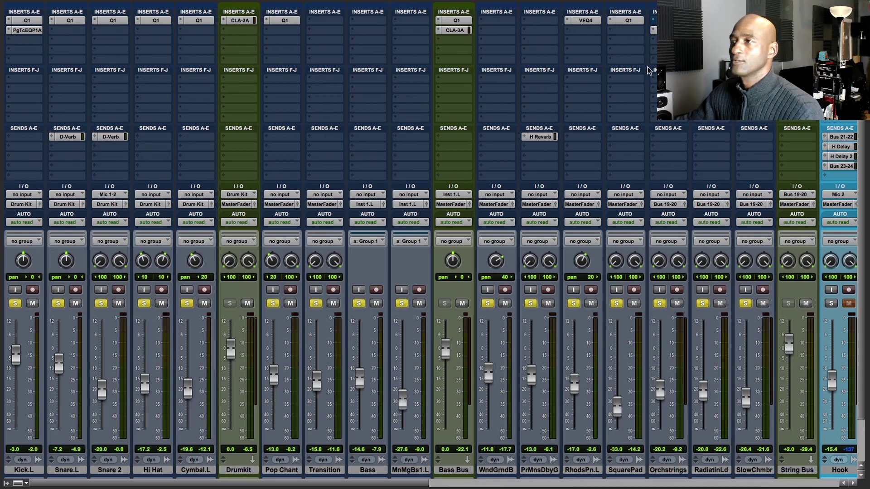
{"action": "left_click", "coordinate": [631, 24]}
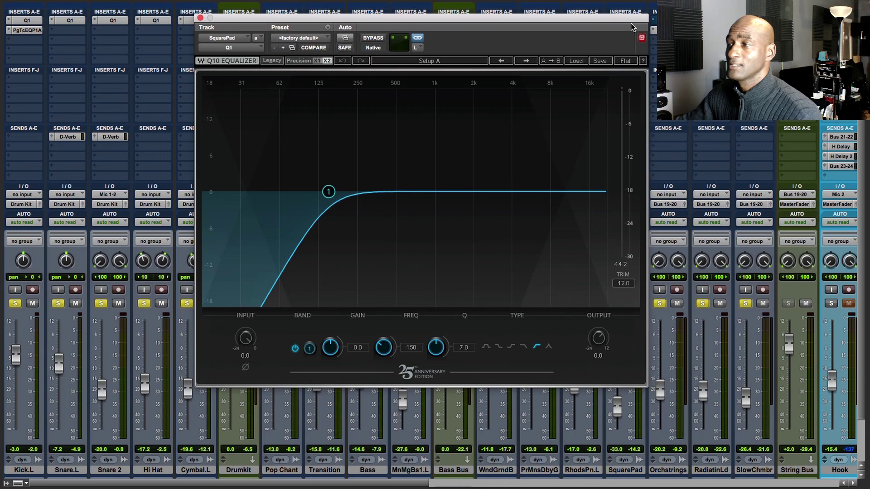
{"action": "left_click", "coordinate": [200, 17]}
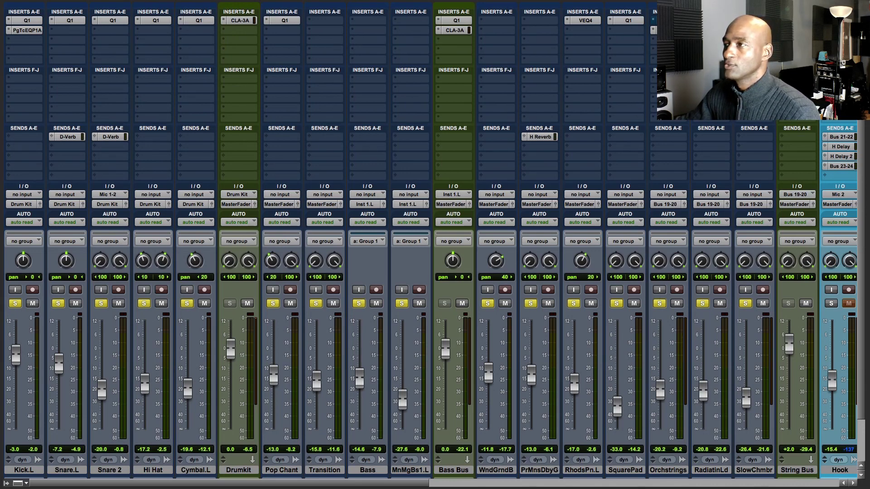
Step: Inspect the F6-RTA equalizer on Orchstrings and open the Q1 equalizer on RadiatinLd
{"action": "left_click", "coordinate": [666, 30]}
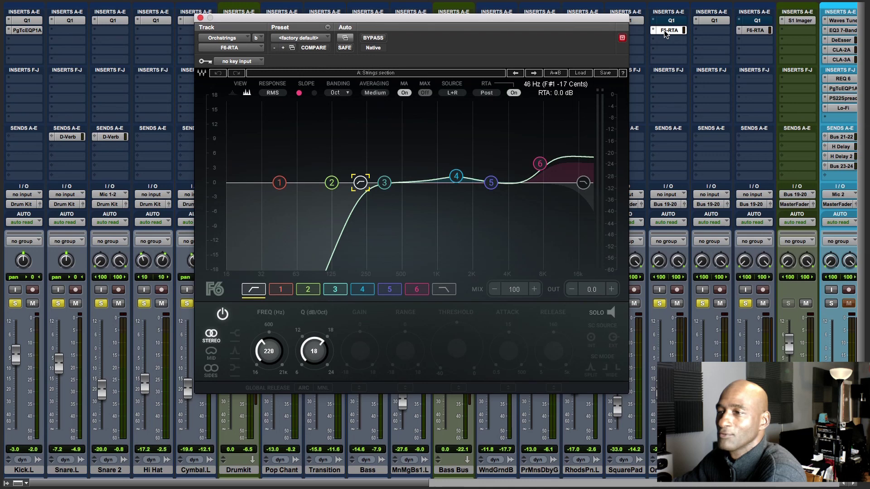
{"action": "left_click", "coordinate": [200, 18]}
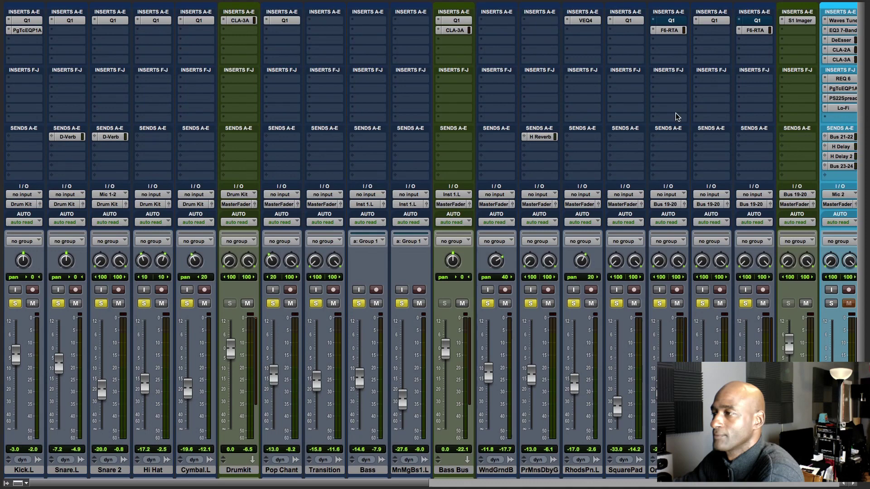
{"action": "left_click", "coordinate": [706, 21]}
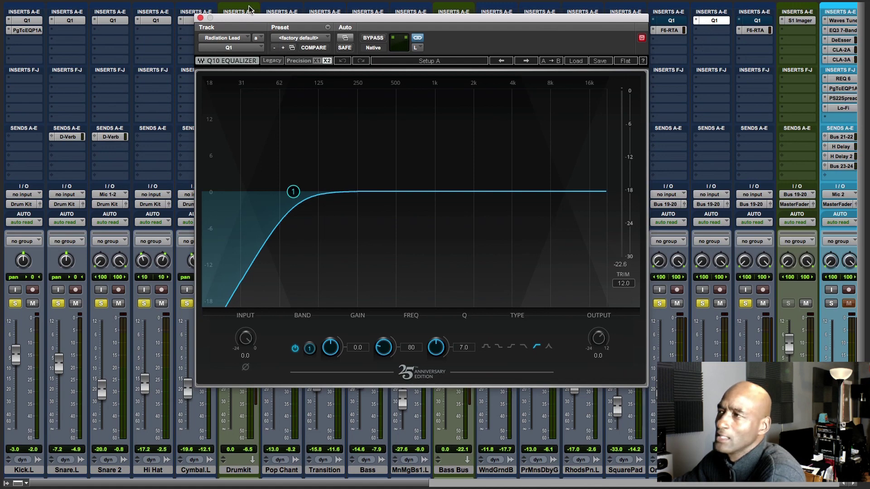
Step: Review the F6-RTA equalizer on SlowChmbr and the S1 Imager stereo width settings on the String Bus
{"action": "left_click", "coordinate": [200, 18]}
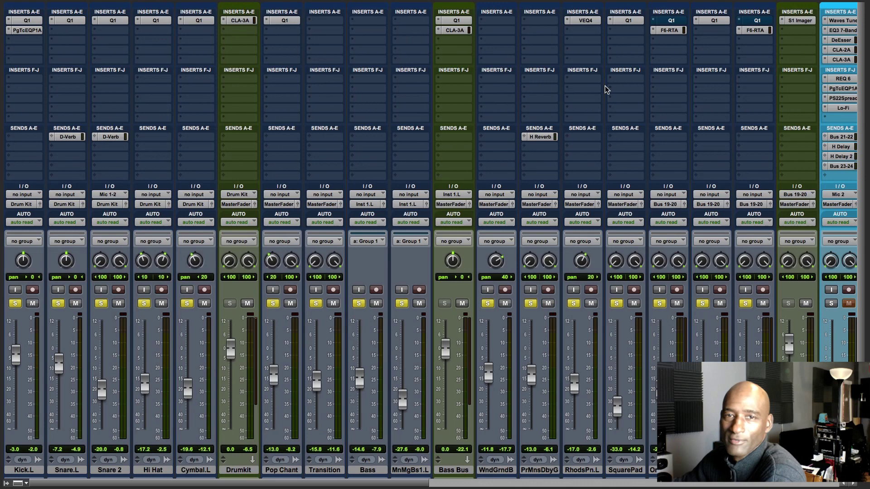
{"action": "left_click", "coordinate": [752, 30]}
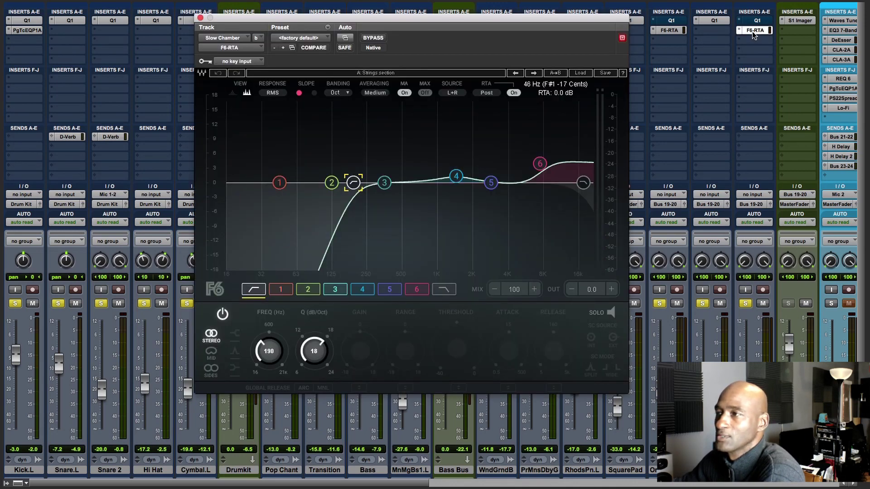
{"action": "left_click", "coordinate": [200, 18]}
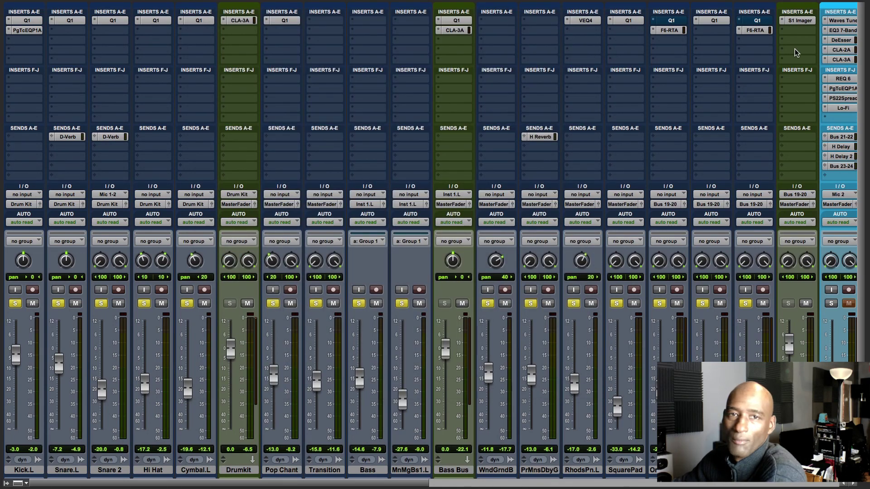
{"action": "left_click", "coordinate": [793, 21]}
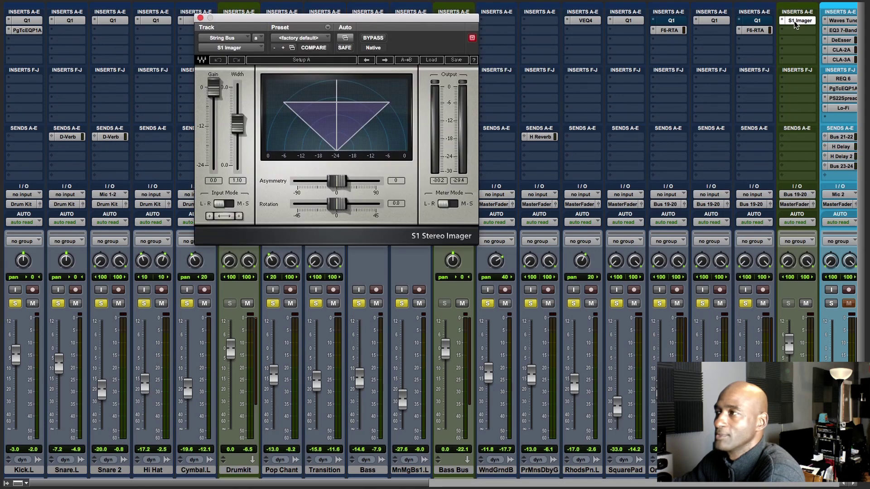
{"action": "left_click", "coordinate": [200, 18]}
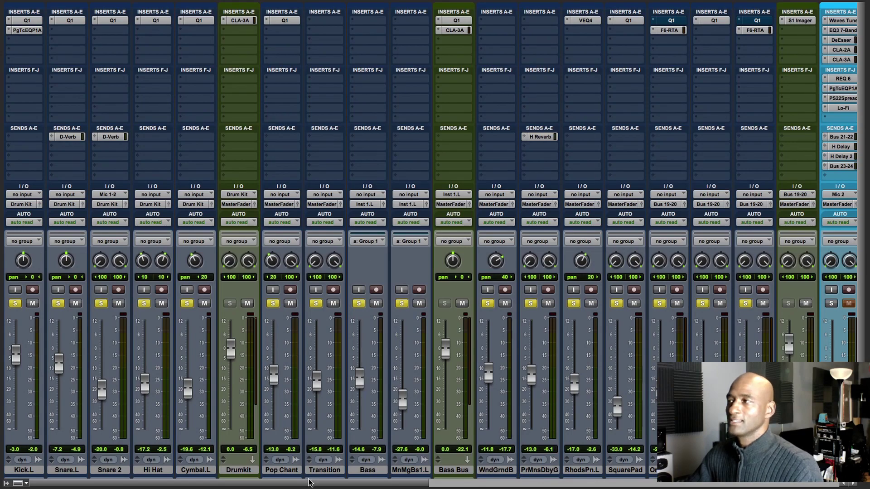
Step: Deactivate all inserts on the Master 1 track except the API-2500, and view that compressor's settings
{"action": "left_click_drag", "start_coordinate": [308, 482], "coordinate": [698, 480]}
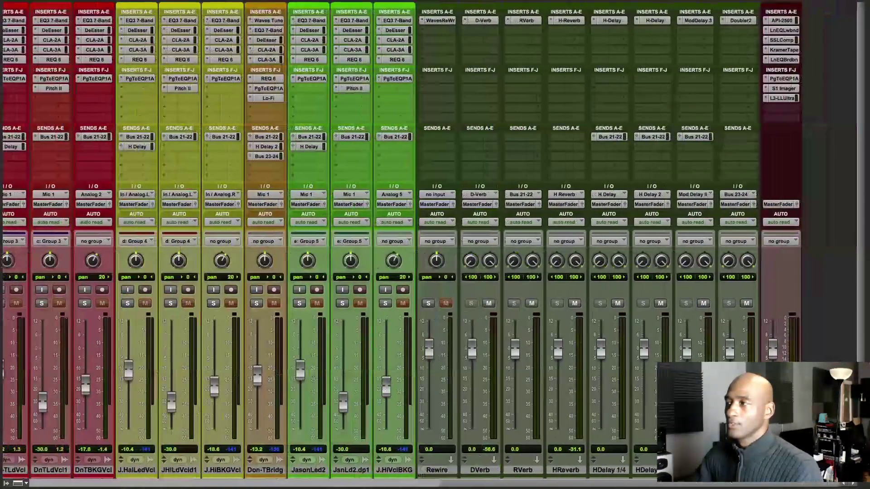
{"action": "left_click", "coordinate": [793, 33], "text": "ctrl+super"}
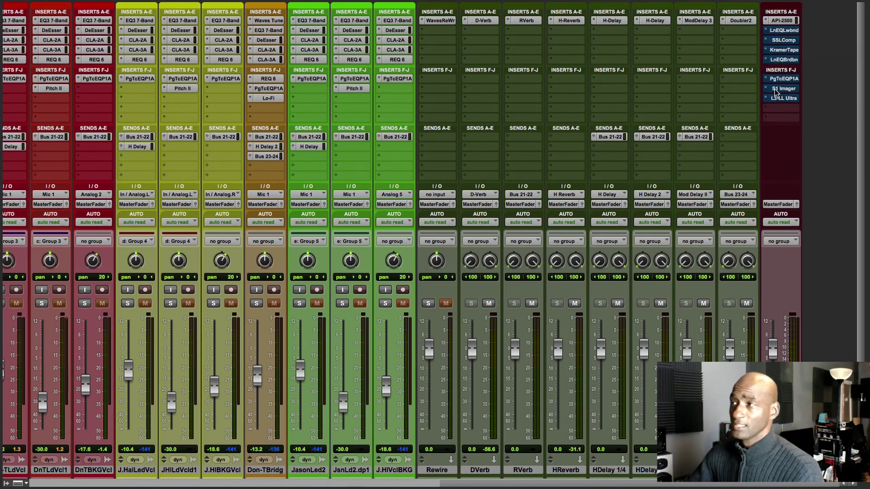
{"action": "left_click", "coordinate": [779, 19]}
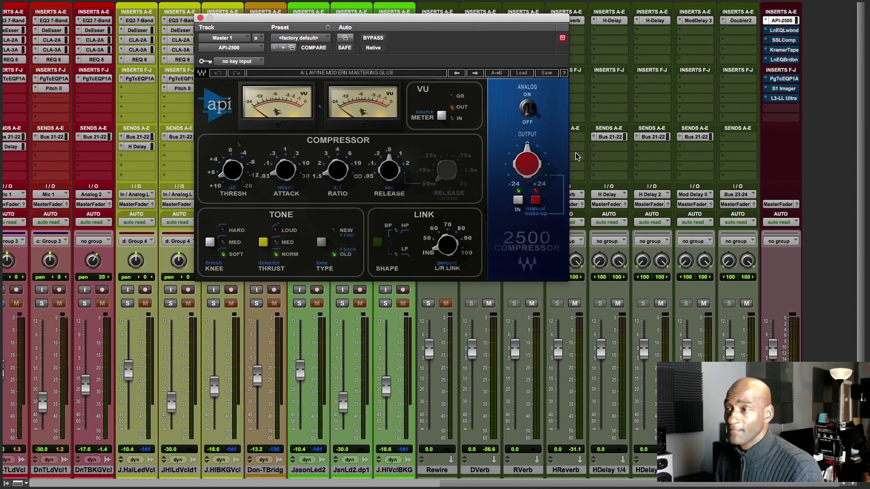
{"action": "left_click", "coordinate": [199, 19]}
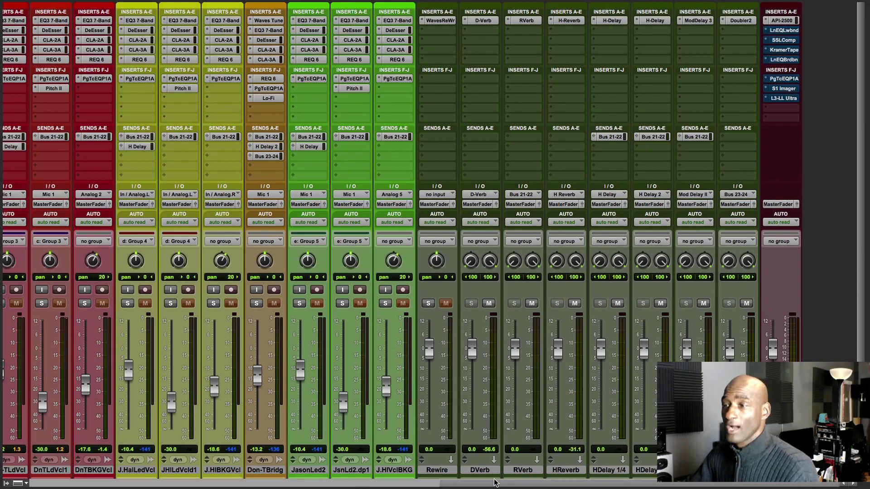
Step: Play back the mix and check the meter levels across the instrument, vocal, effects and Master 1 tracks
{"action": "left_click_drag", "start_coordinate": [495, 486], "coordinate": [76, 485]}
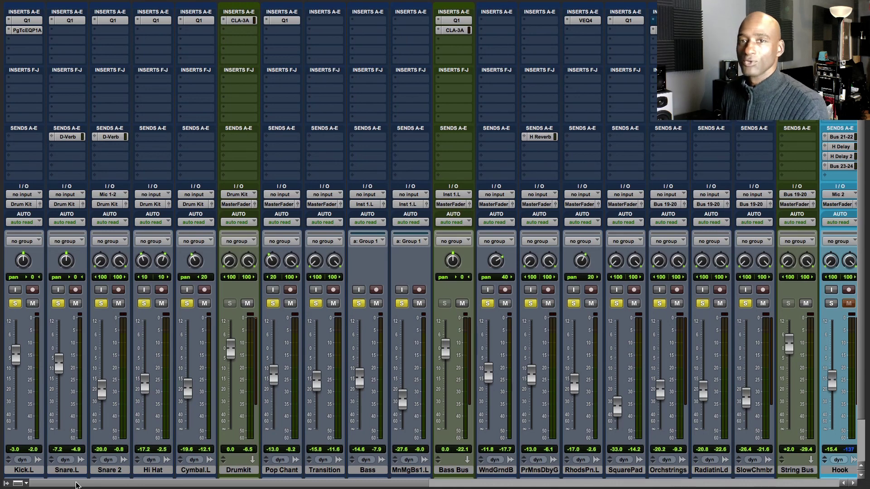
{"action": "key", "text": "space"}
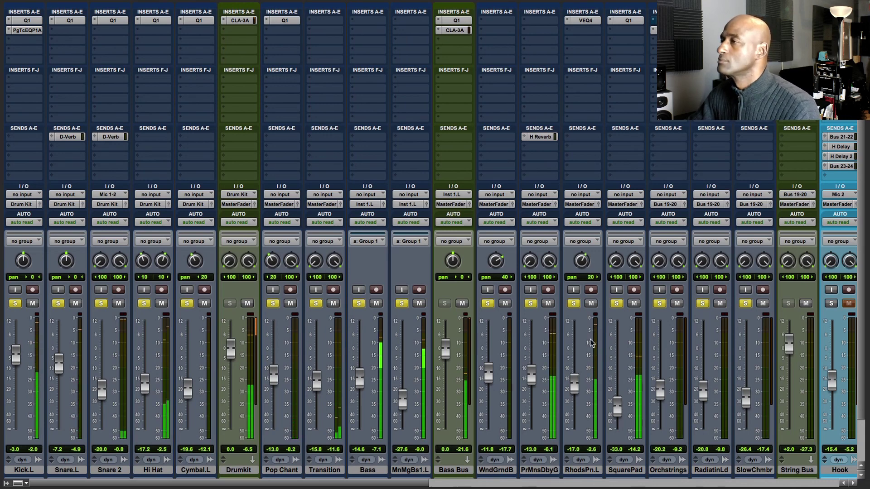
{"action": "left_click_drag", "start_coordinate": [436, 484], "coordinate": [780, 486]}
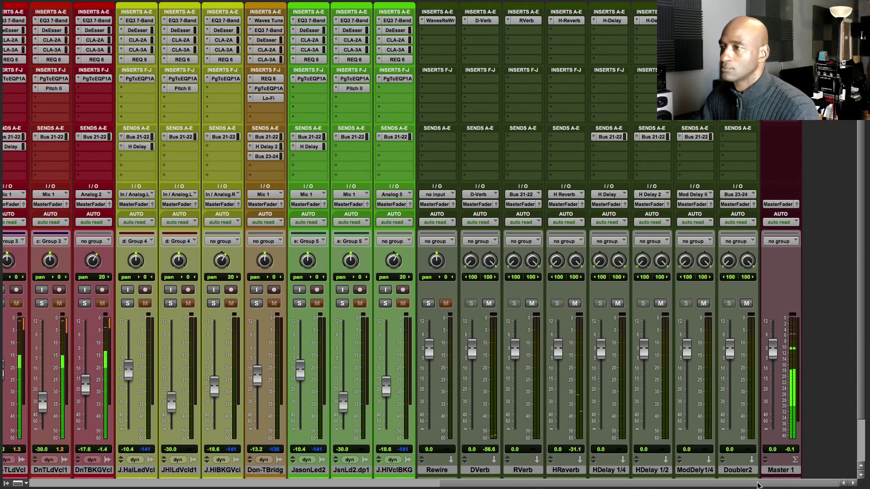
{"action": "left_click_drag", "start_coordinate": [748, 486], "coordinate": [315, 486]}
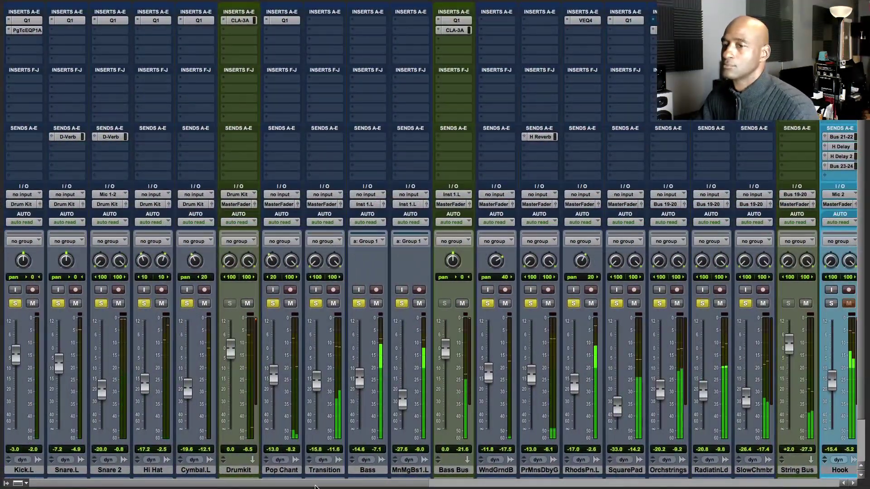